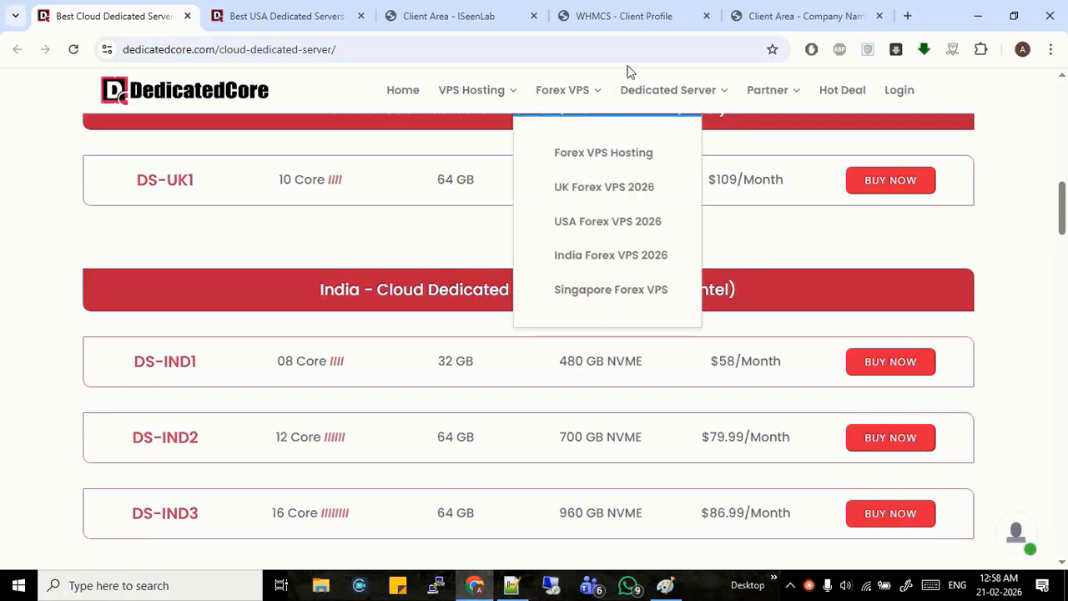
Switch to the client's WHMCS profile showing the US-IRON4 service
click(652, 11)
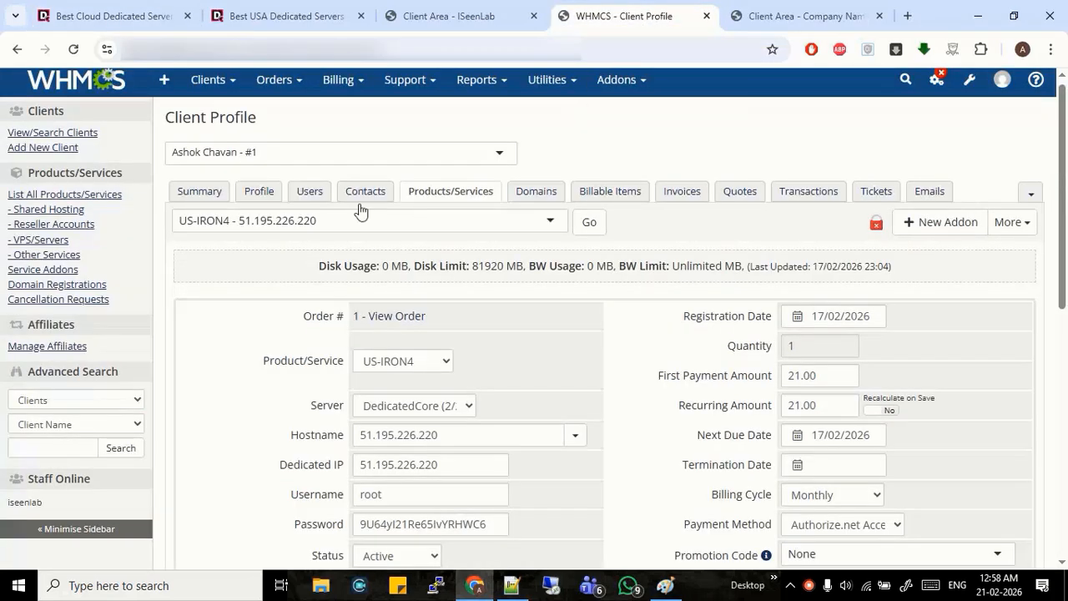
From the client's Summary, start a new order, glance at the other tabs, and return to it
click(215, 197)
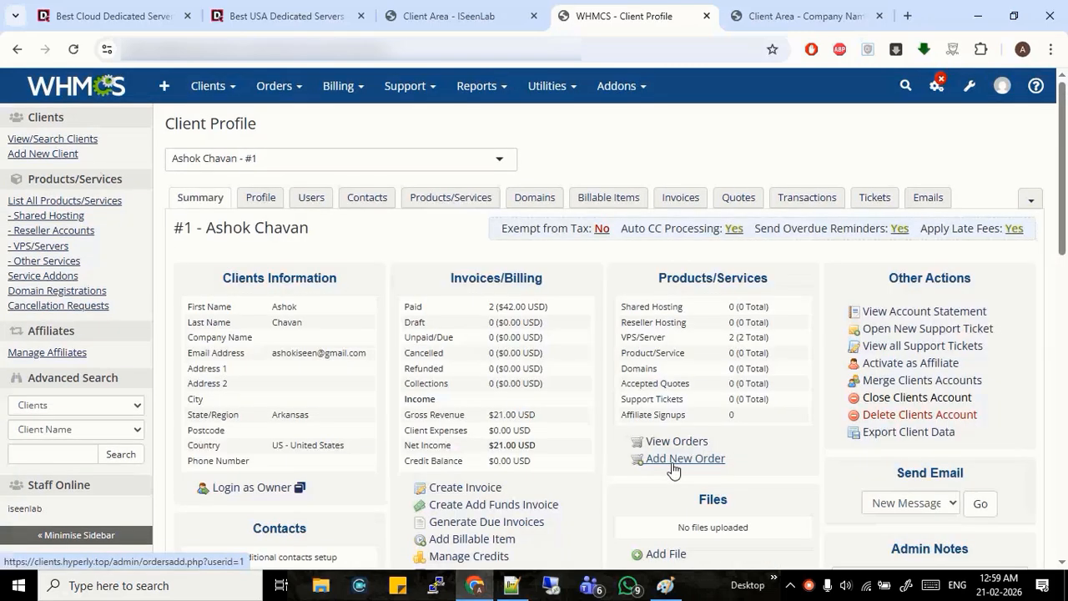
click(672, 464)
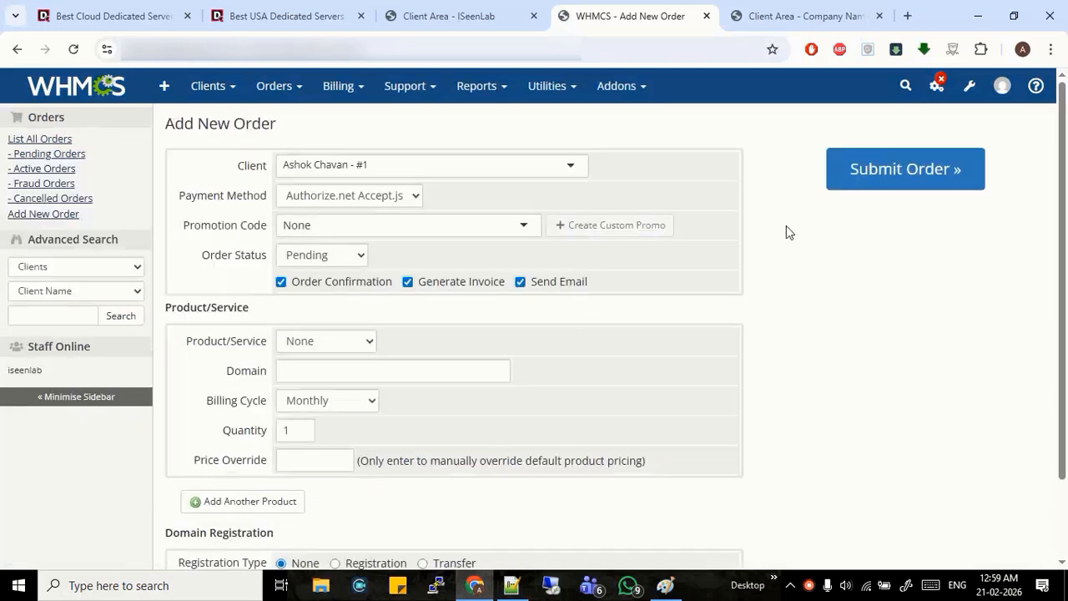
click(162, 10)
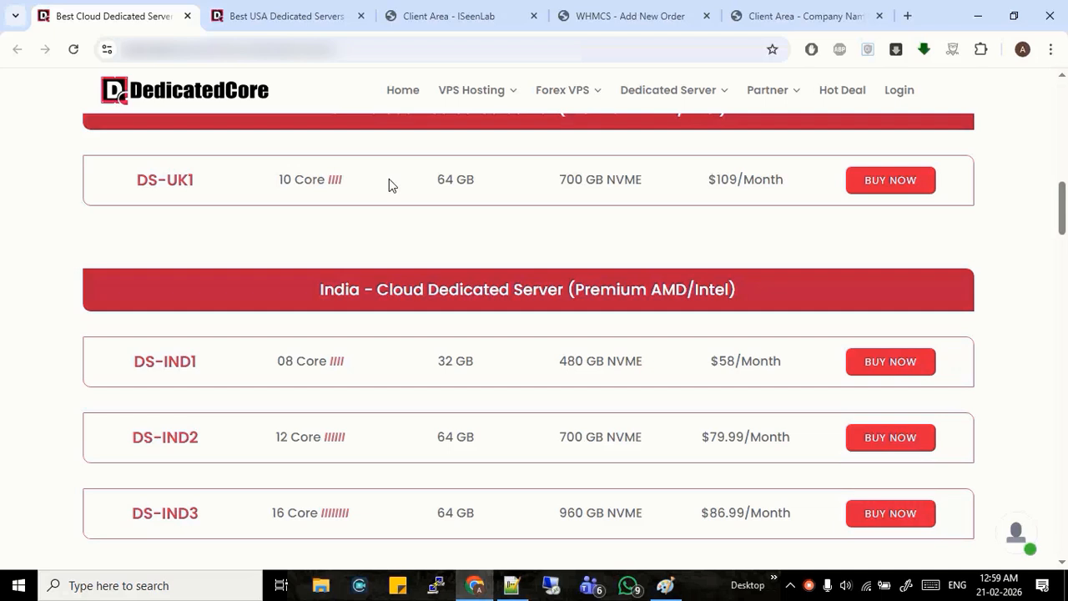
click(460, 12)
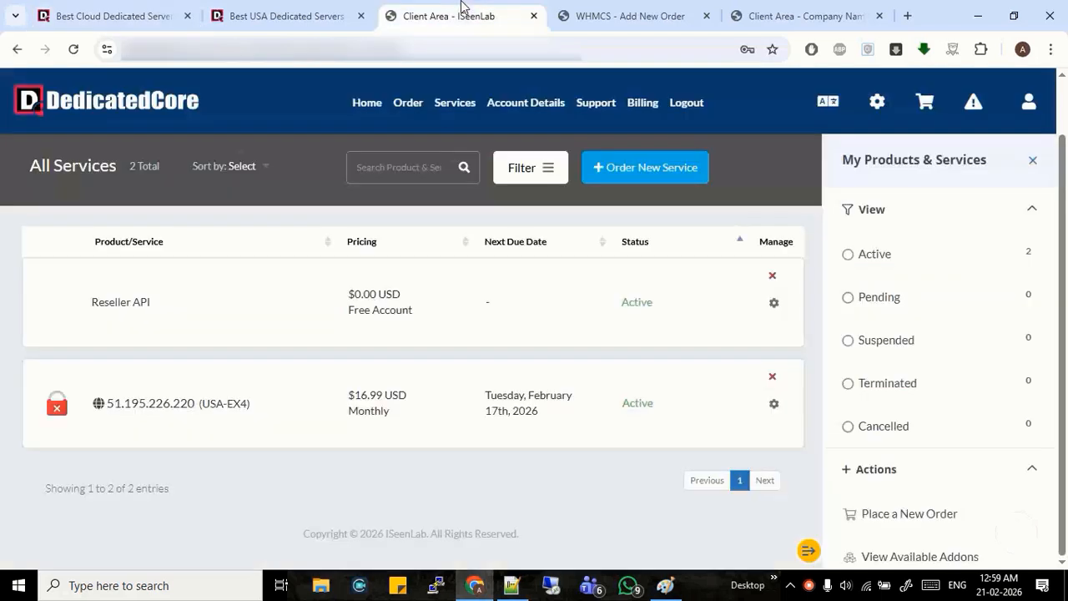
click(645, 8)
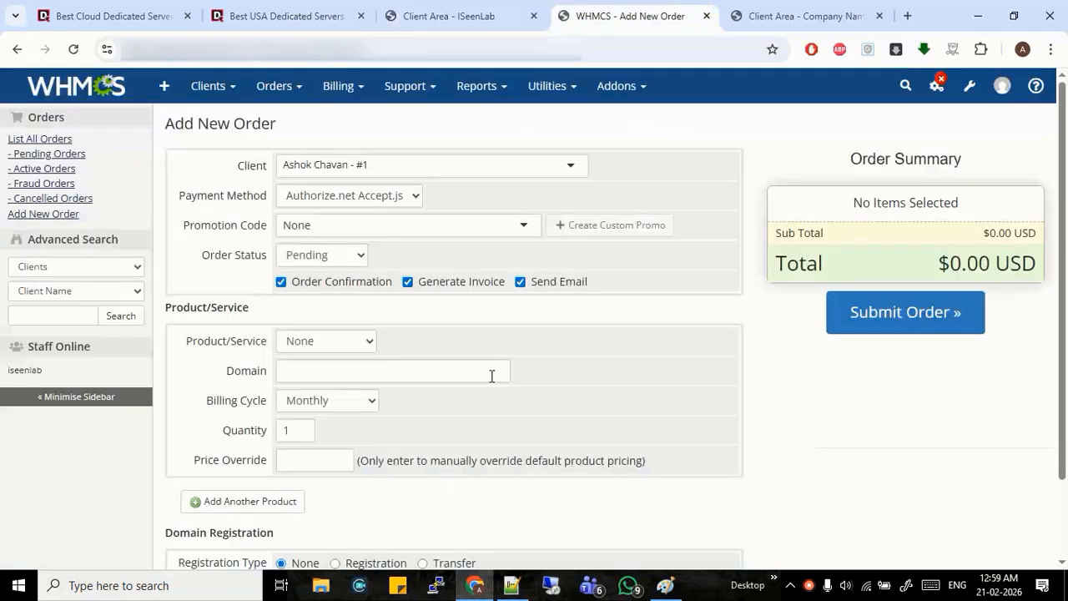
Order Hyperly Pro for domain server.net with a 150 price override and submit it
click(338, 370)
click(307, 398)
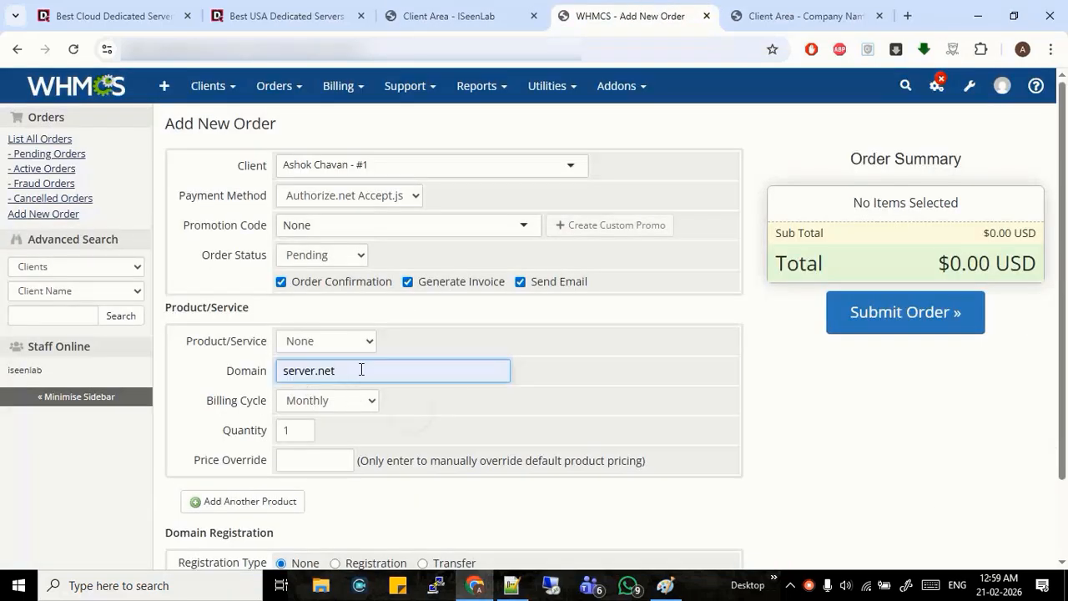
scroll(400, 358, down, 1)
click(336, 242)
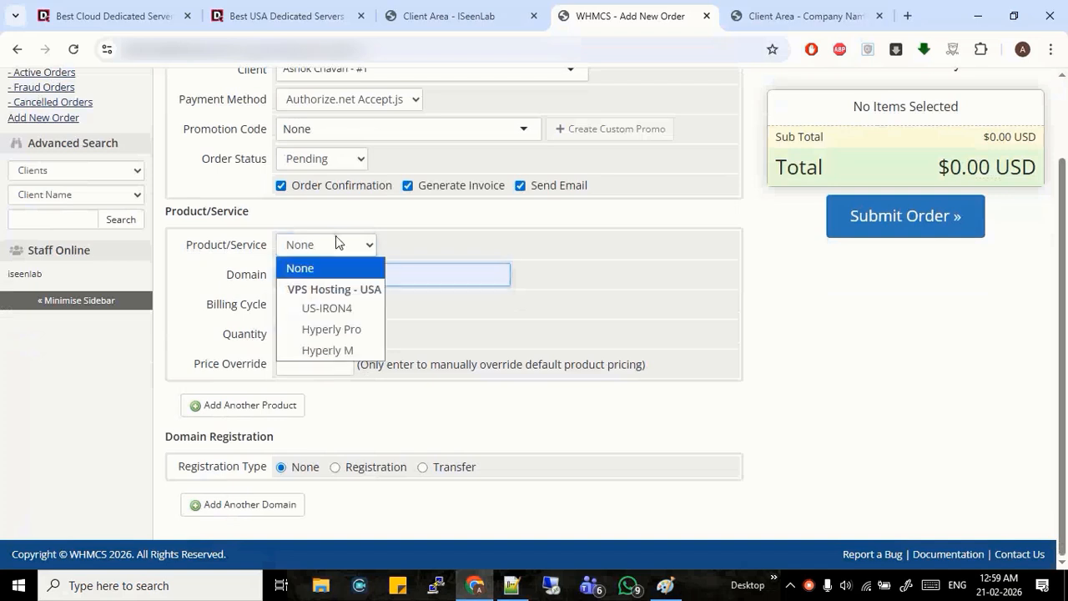
click(349, 330)
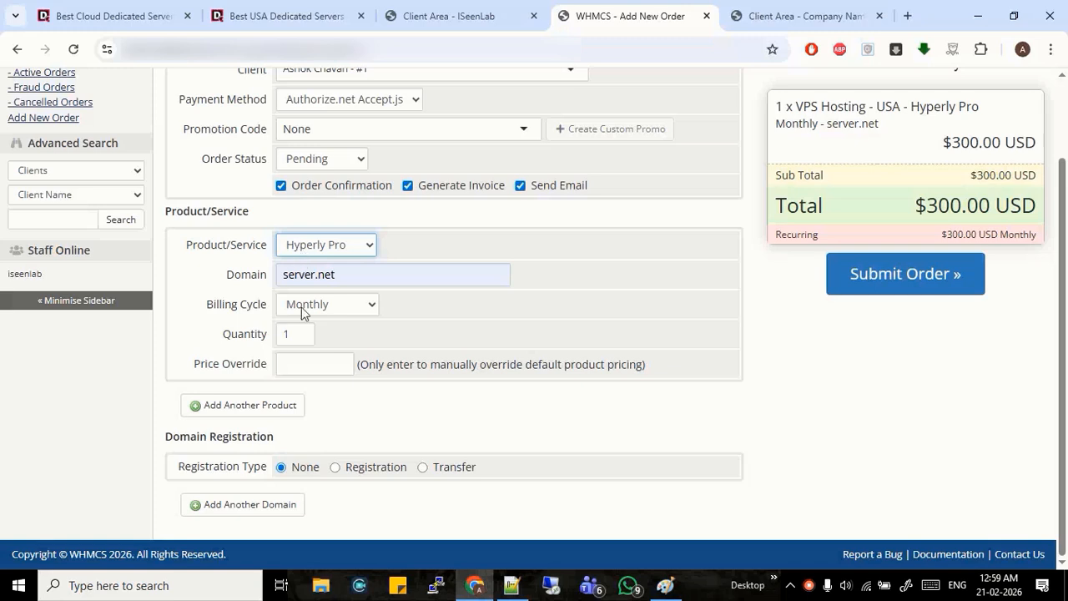
click(559, 402)
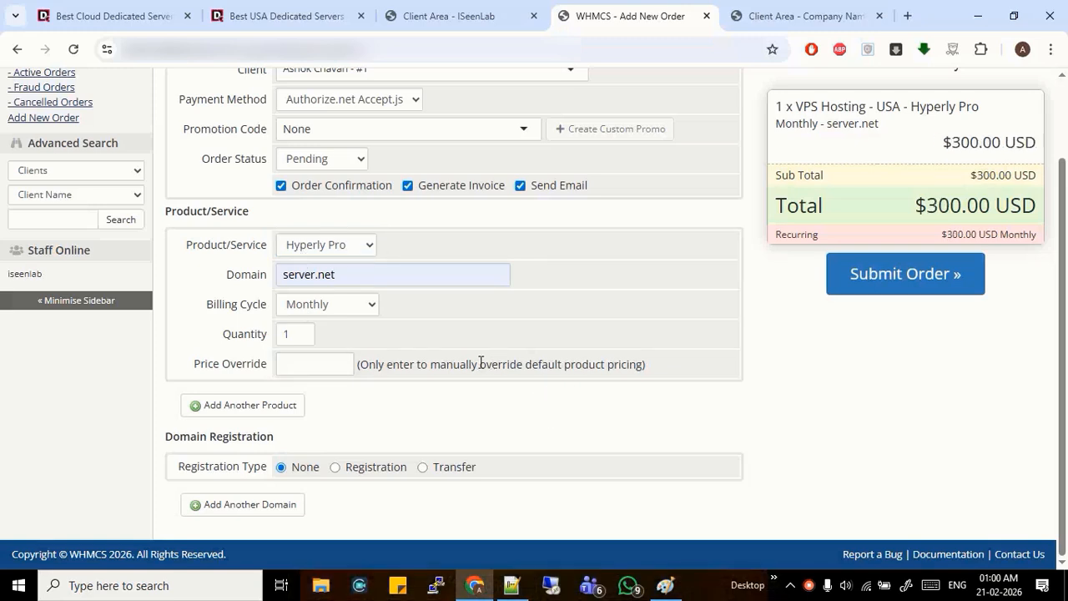
text(150)
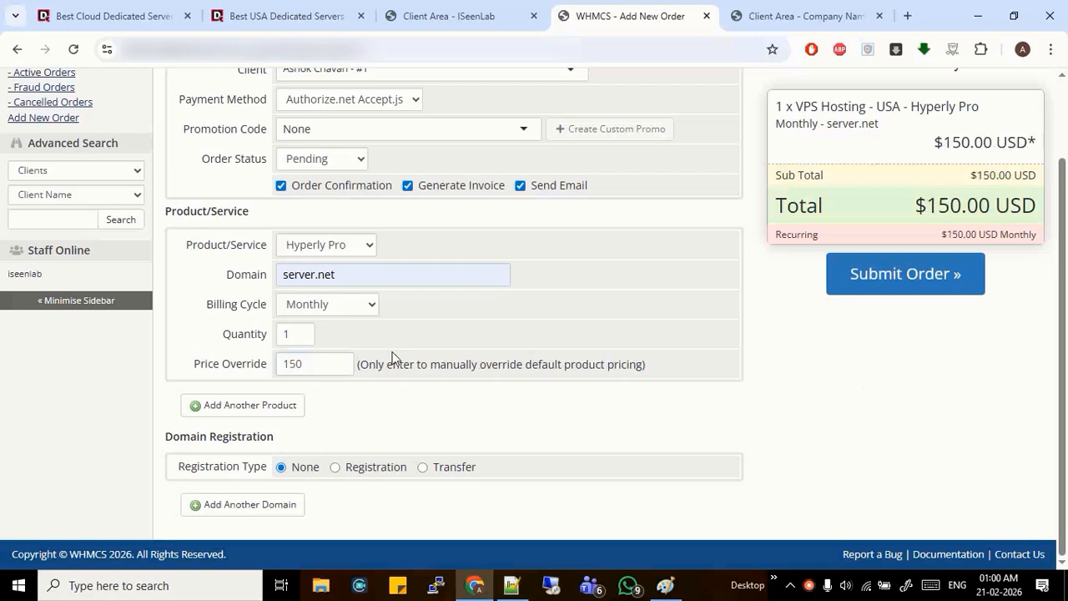
click(892, 288)
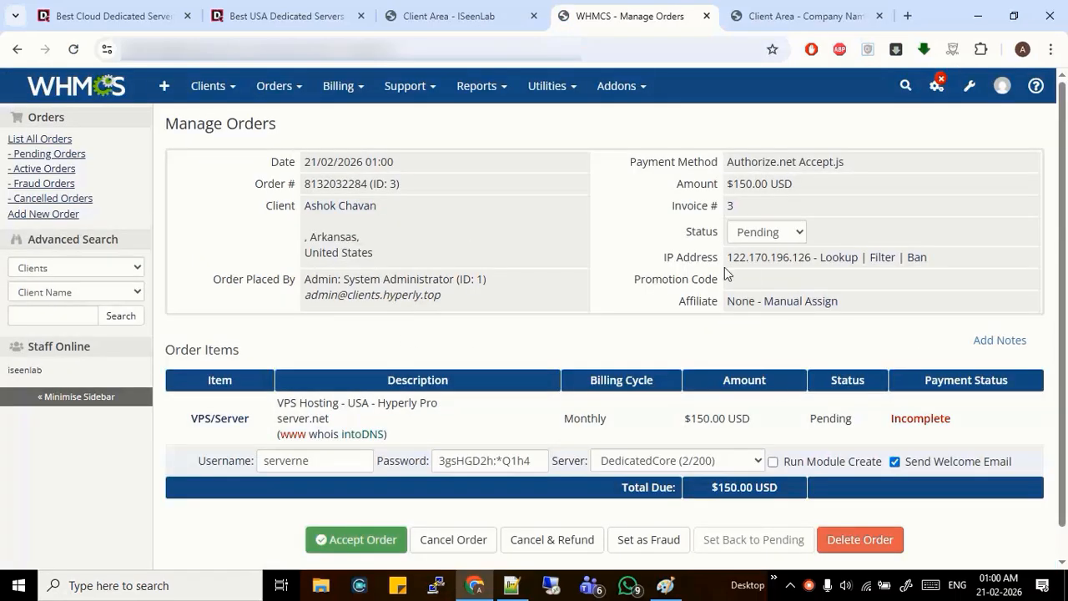
Open the ordered Hyperly Pro service's details page in a new tab
right_click(217, 422)
click(304, 206)
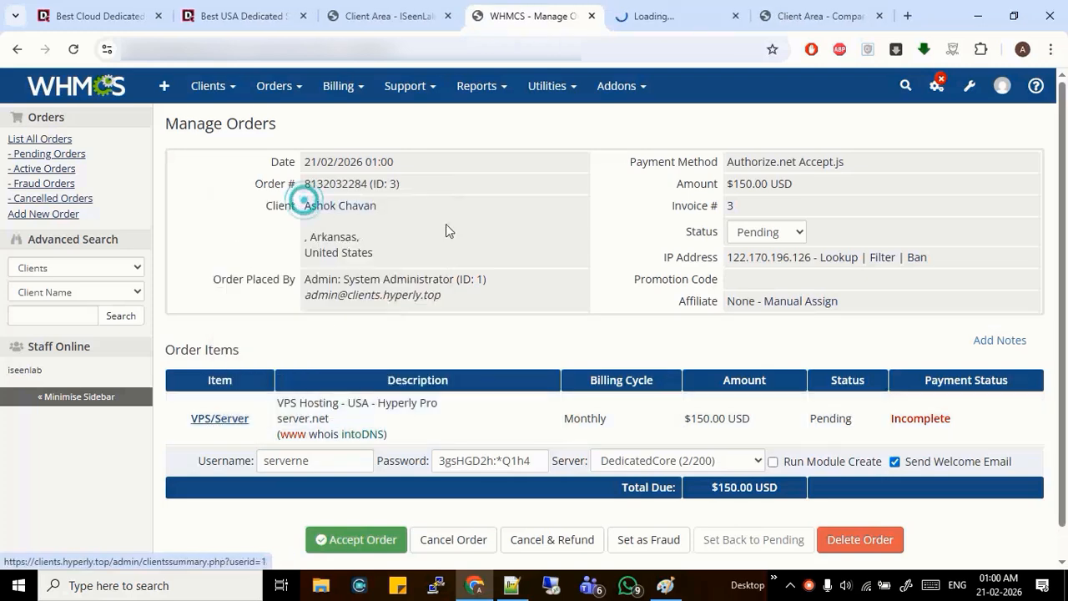
click(672, 15)
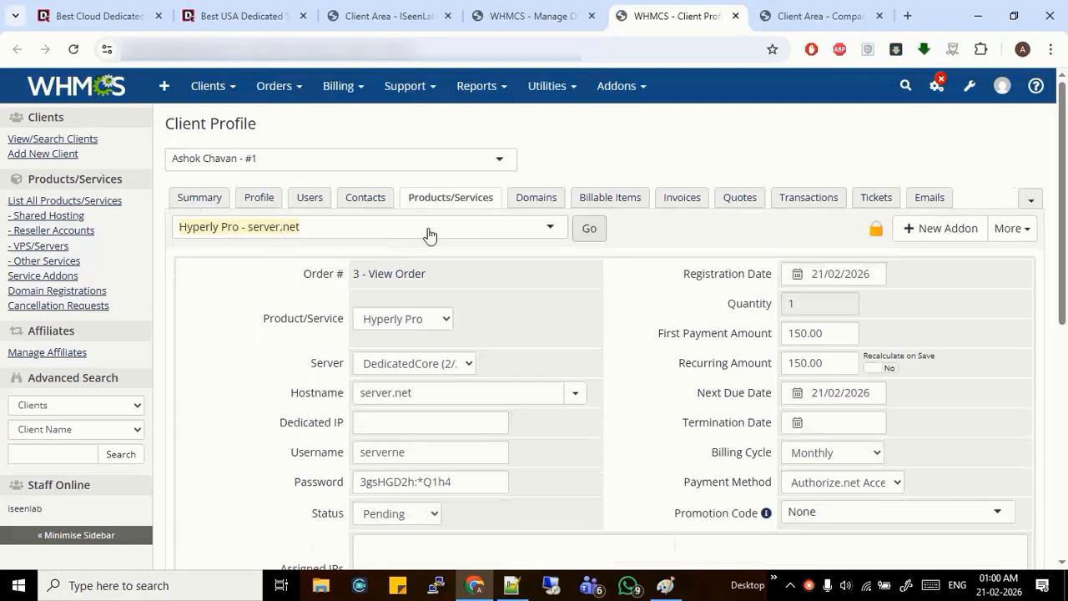
Paste the DS-UK1 specs (10 cores, 64 GB, 1000 GB NVME, $150/Month) into Admin Notes
scroll(503, 220, down, 5)
scroll(503, 219, down, 1)
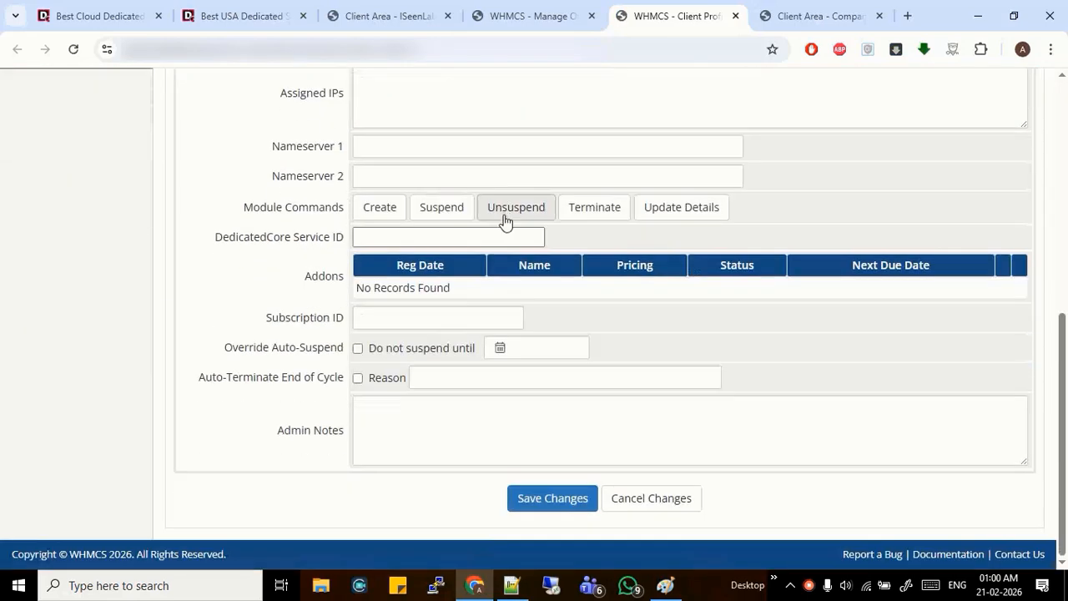
click(417, 424)
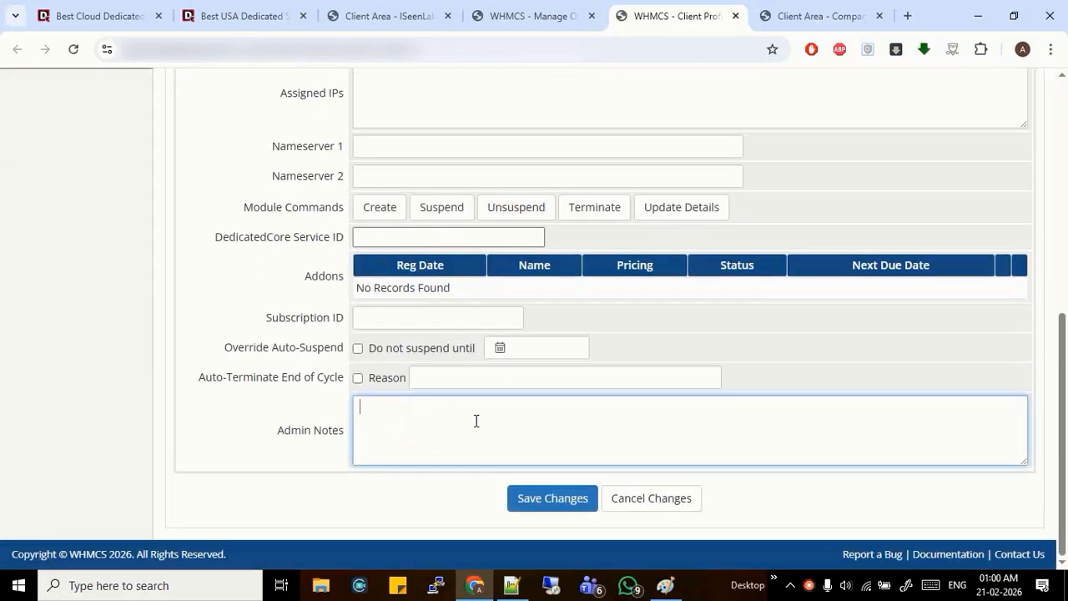
text(DS-UK1 10 Core IIII 64 GB 1000 GB NVME $150/Month (our price $120))
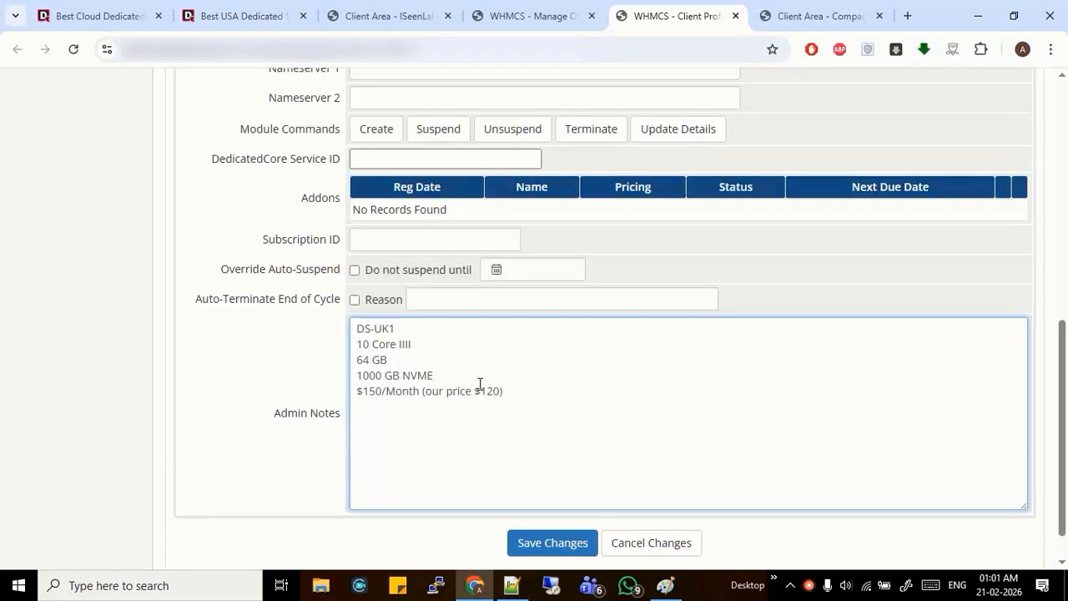
scroll(629, 251, up, 2)
scroll(625, 250, up, 2)
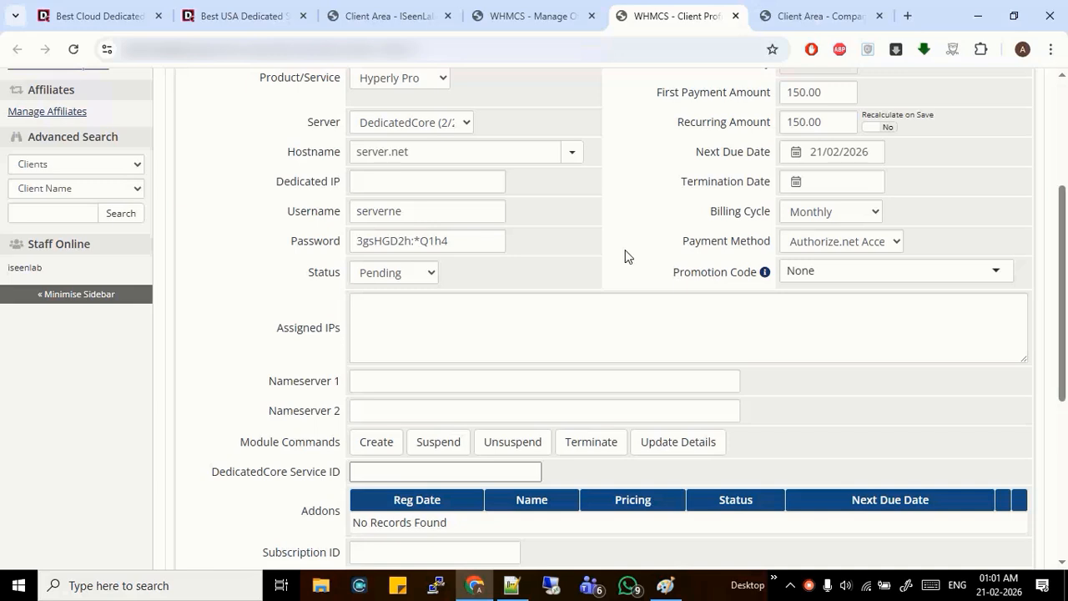
scroll(500, 183, down, 5)
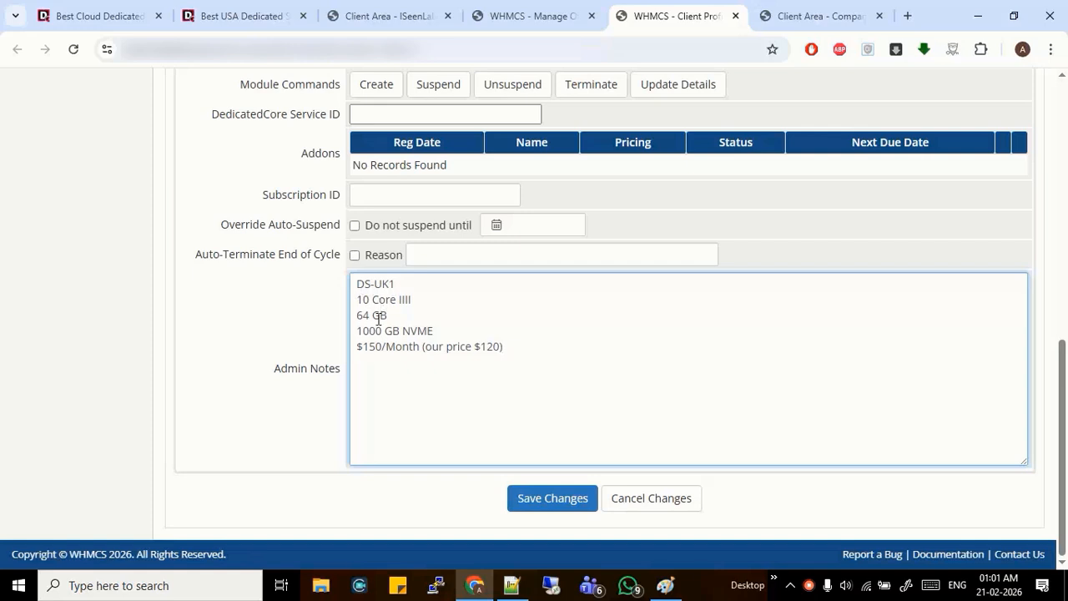
Amend Admin Notes to '64 GB RAM' and '$150/Month Sold to the user', then save
click(411, 314)
text(RAM)
click(402, 335)
click(419, 347)
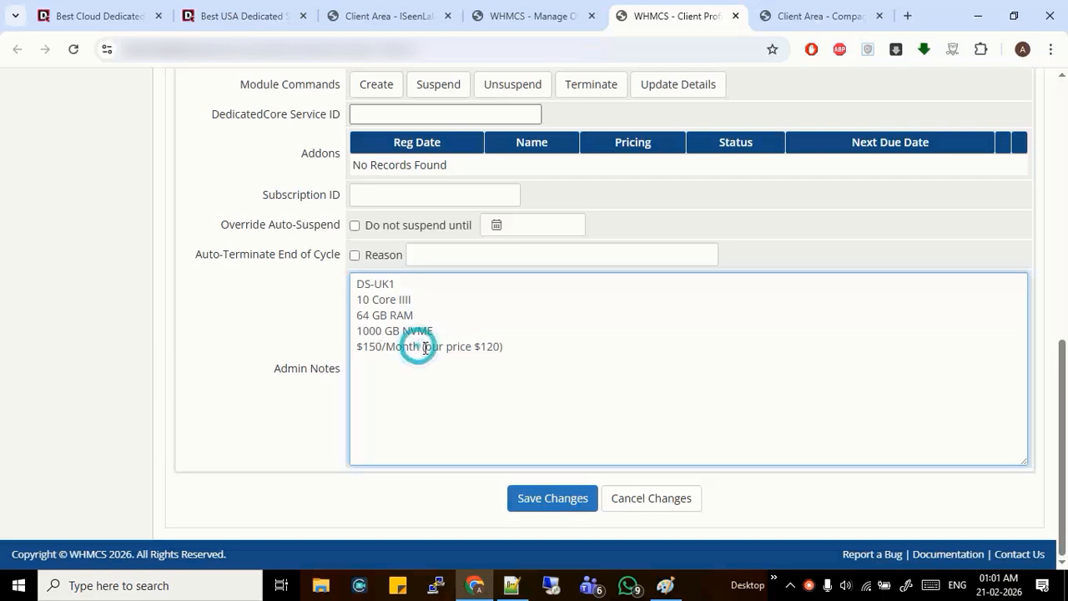
text(Sold to the user)
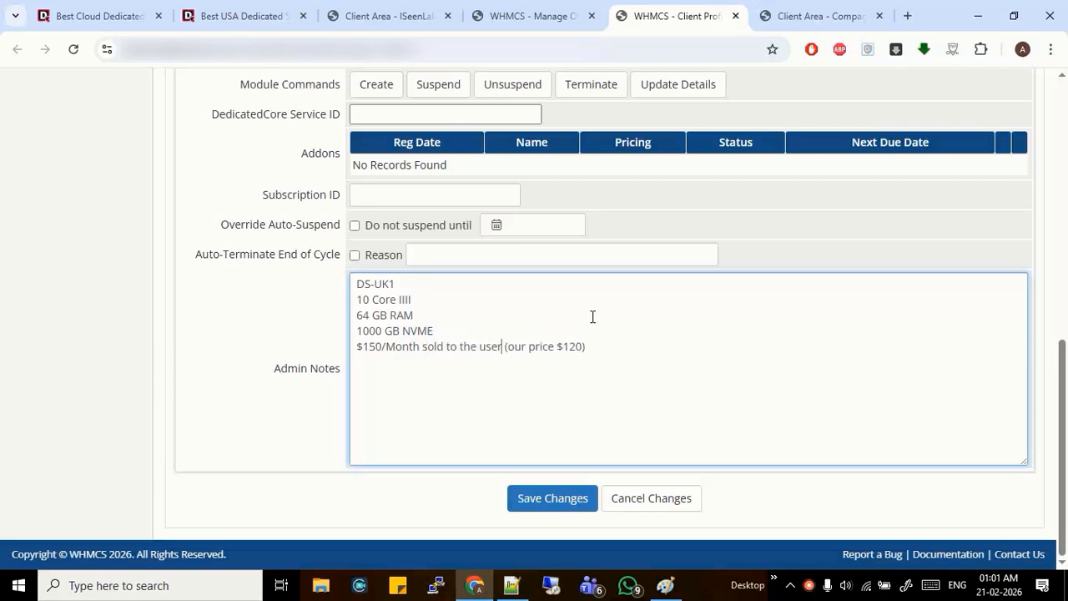
click(554, 494)
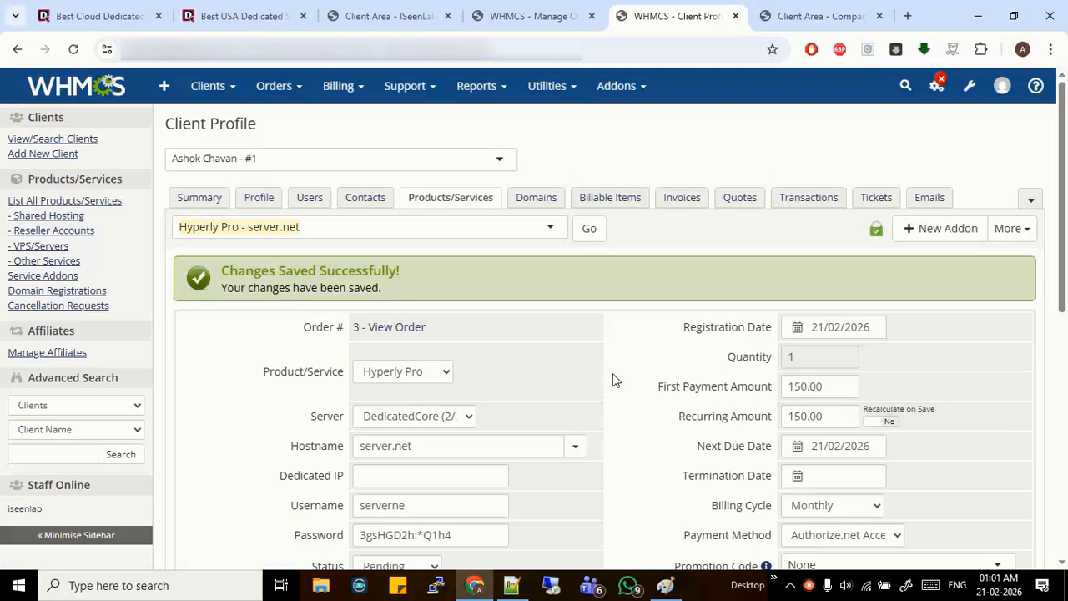
Review the saved admin notes and enlarge the notes box to show every line
scroll(613, 374, down, 10)
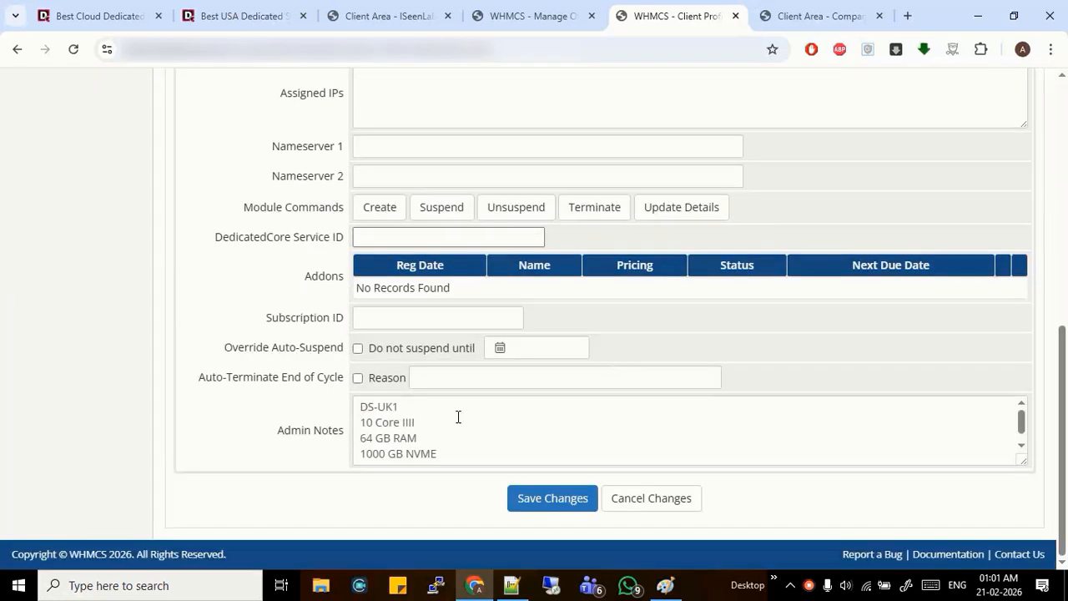
scroll(446, 419, down, 1)
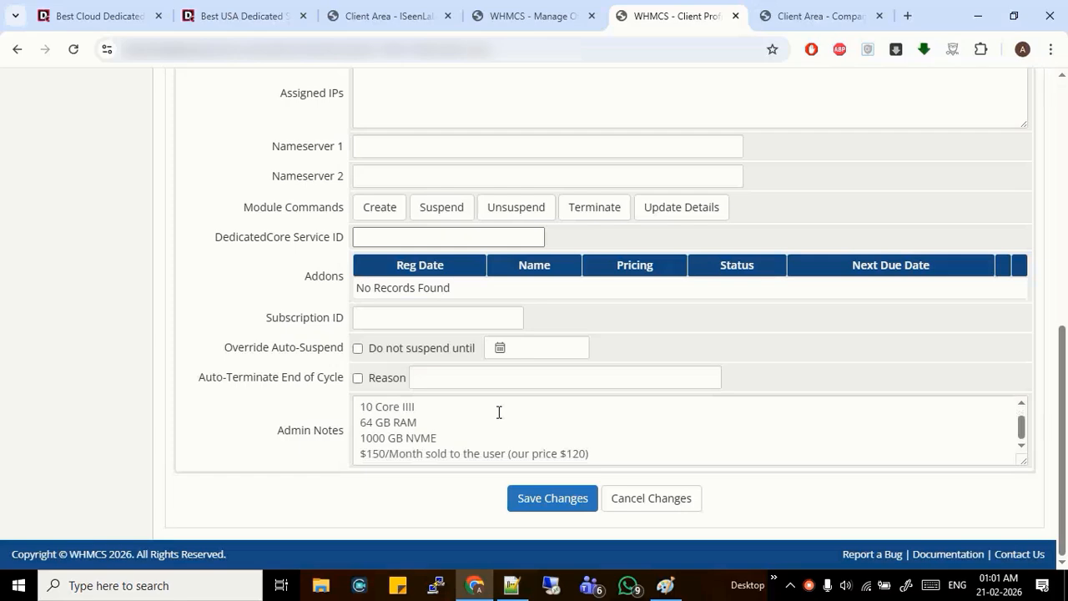
scroll(499, 412, up, 5)
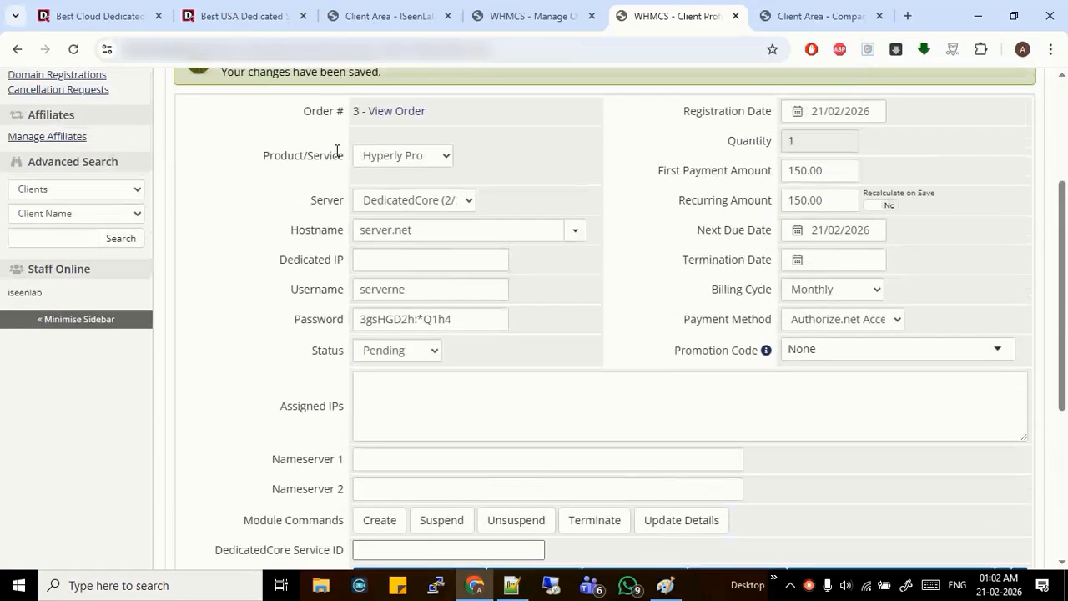
scroll(513, 251, down, 4)
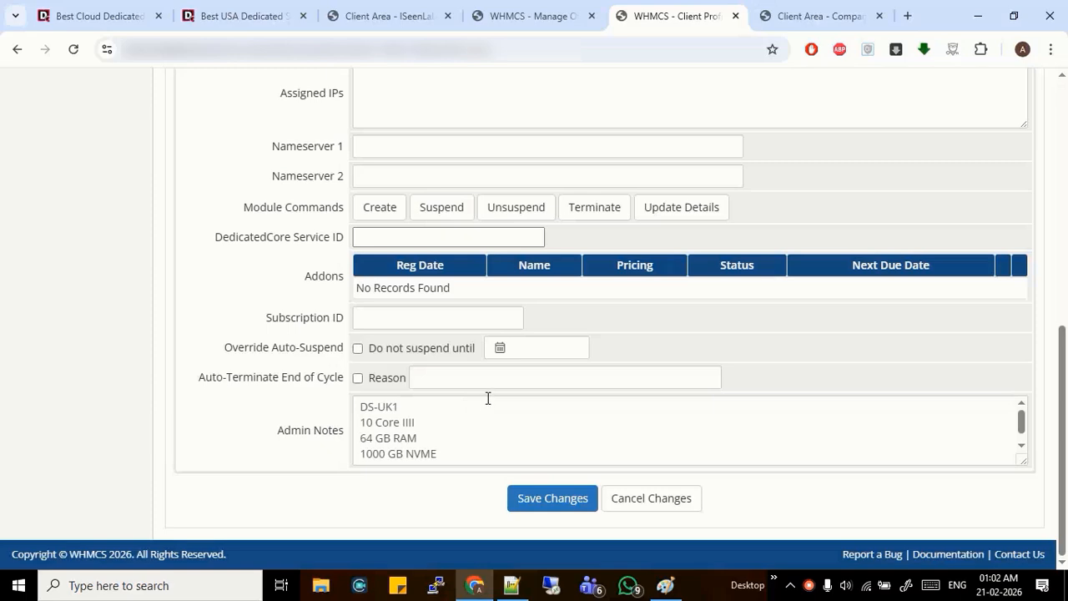
drag(1021, 458, 1022, 520)
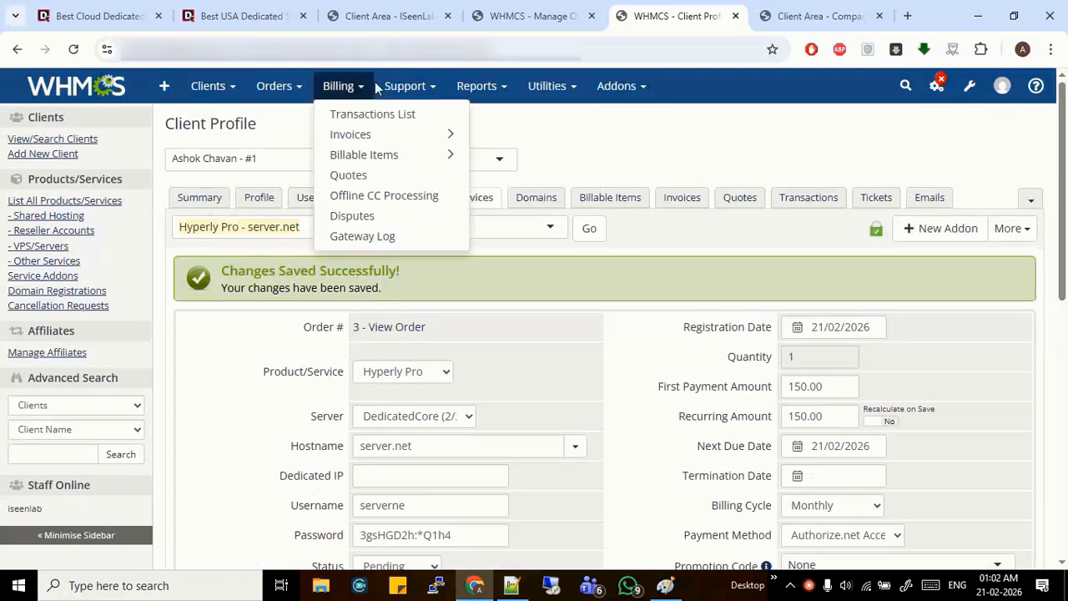
Cross-check the service's DedicatedCore Service ID against the client area services list, ending on Manage Orders
click(527, 16)
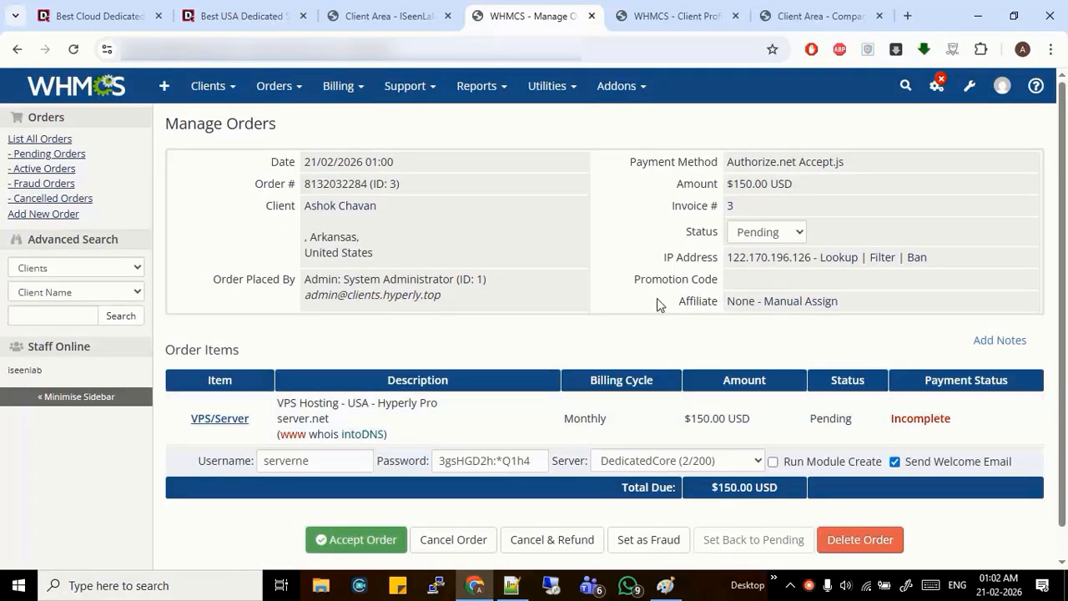
key(ctrl+Tab)
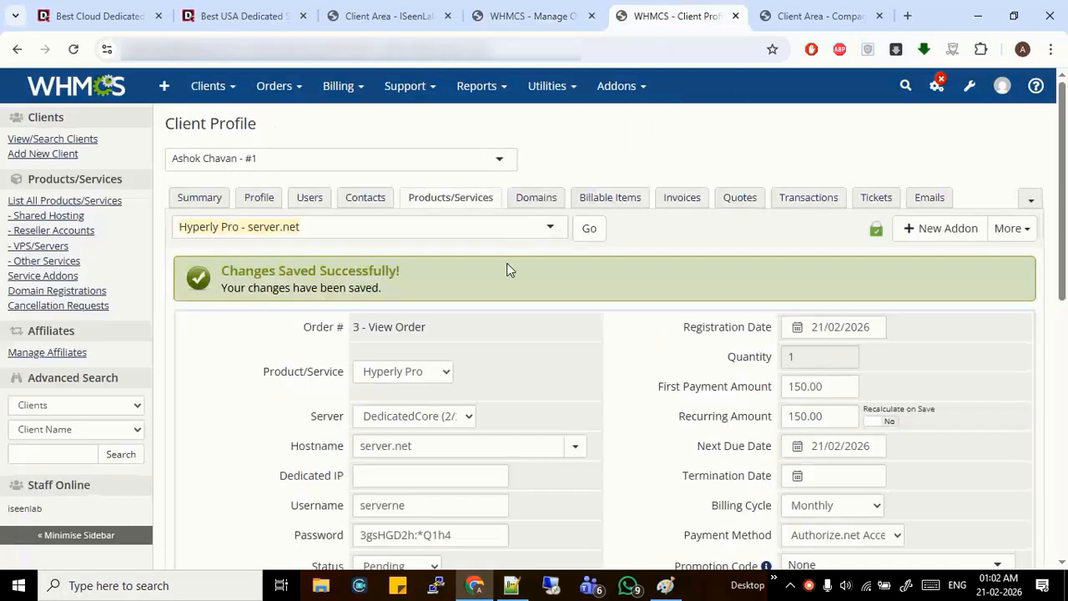
scroll(493, 171, down, 5)
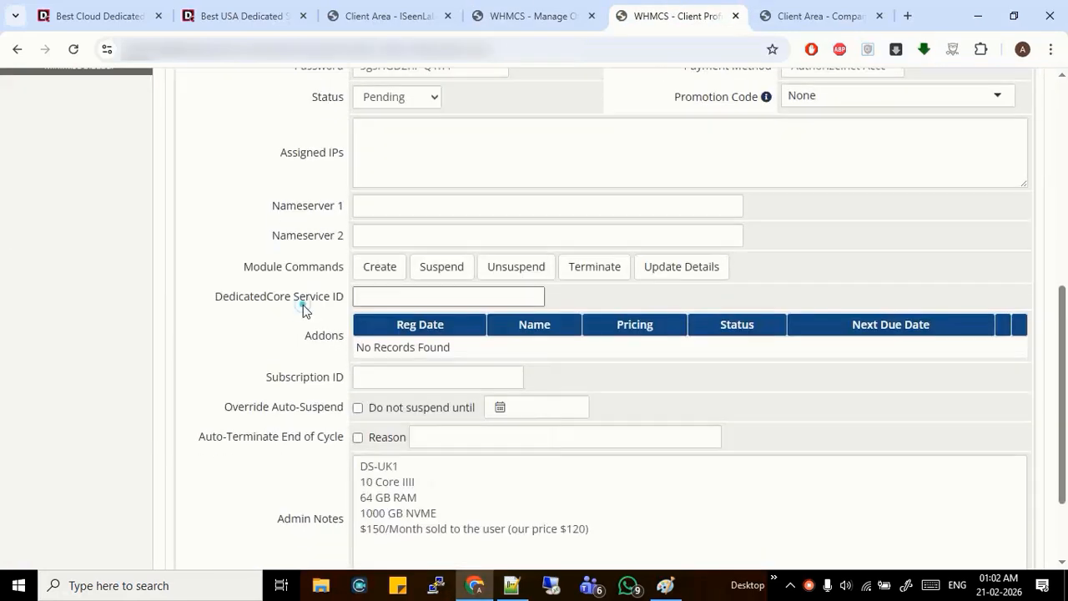
click(303, 305)
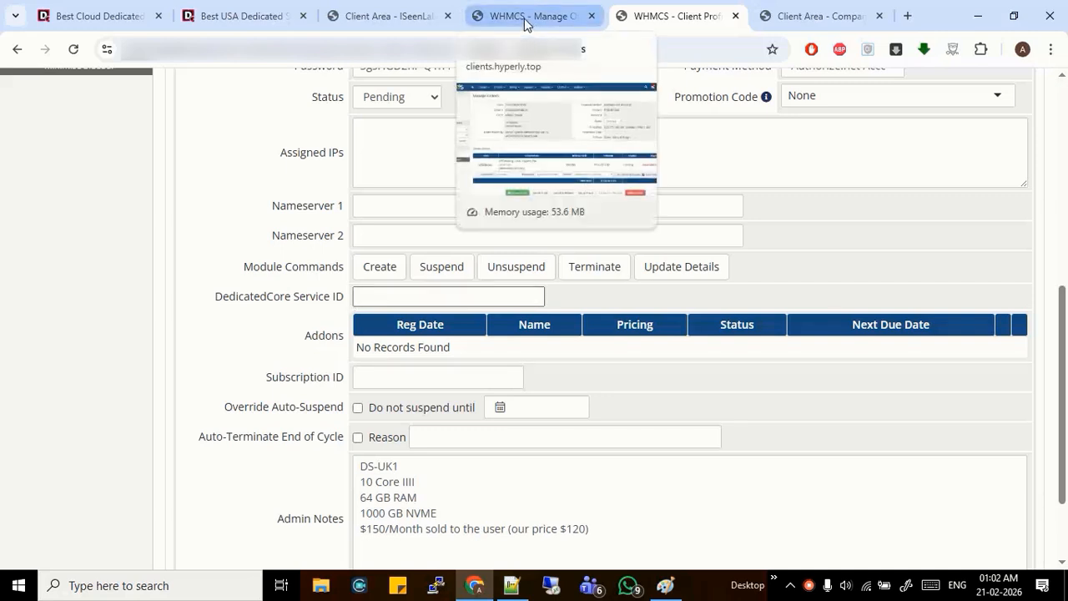
click(397, 6)
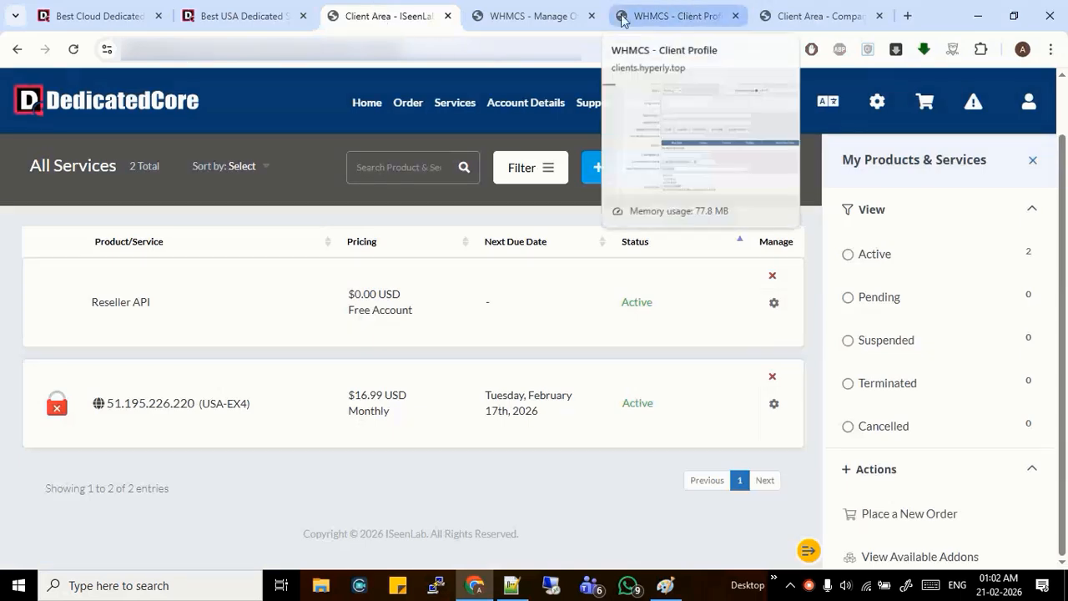
click(675, 16)
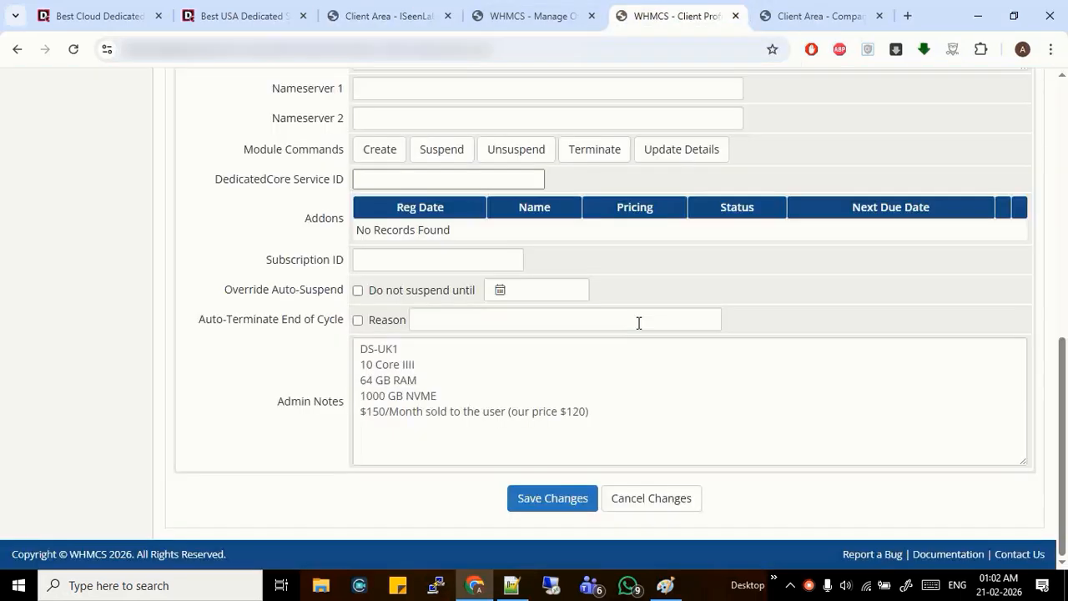
scroll(639, 322, up, 3)
click(538, 13)
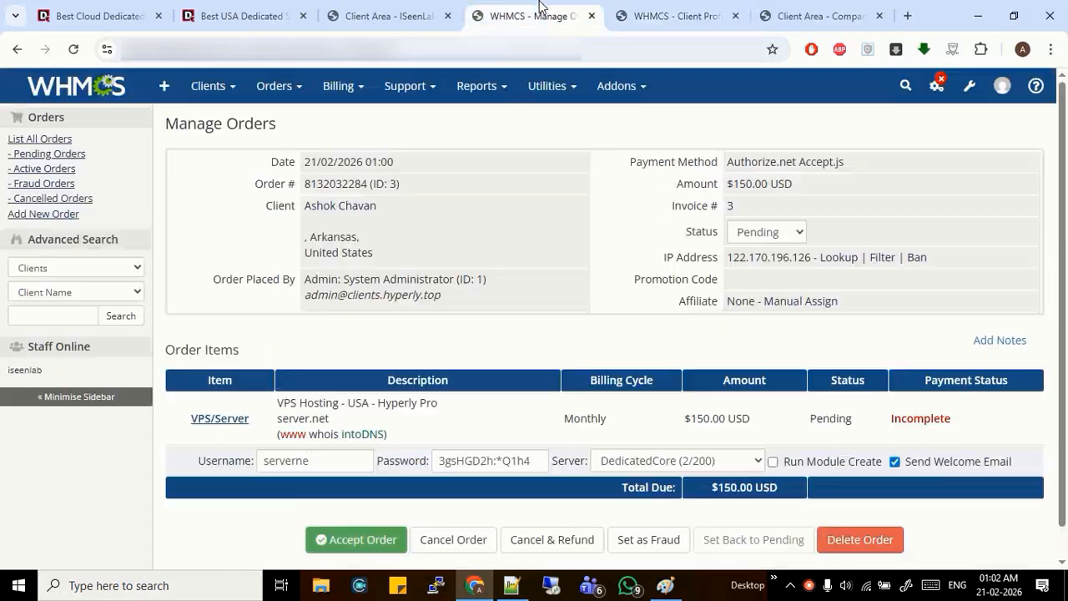
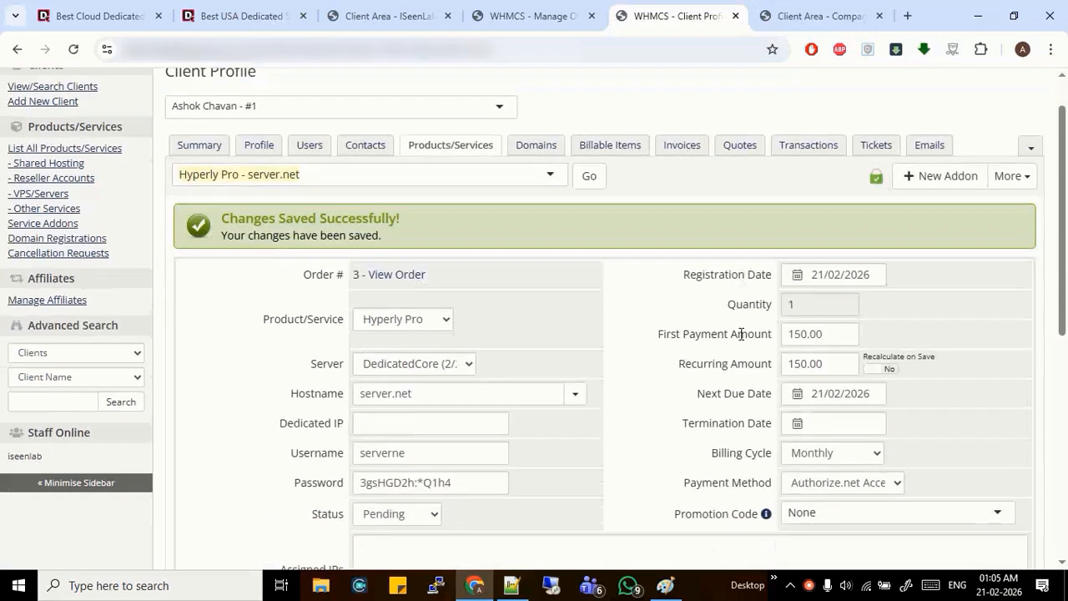
Sync Hyperly Pro to Active at 51.195.226.220 with user root, and enter a new password
click(658, 345)
scroll(329, 298, up, 3)
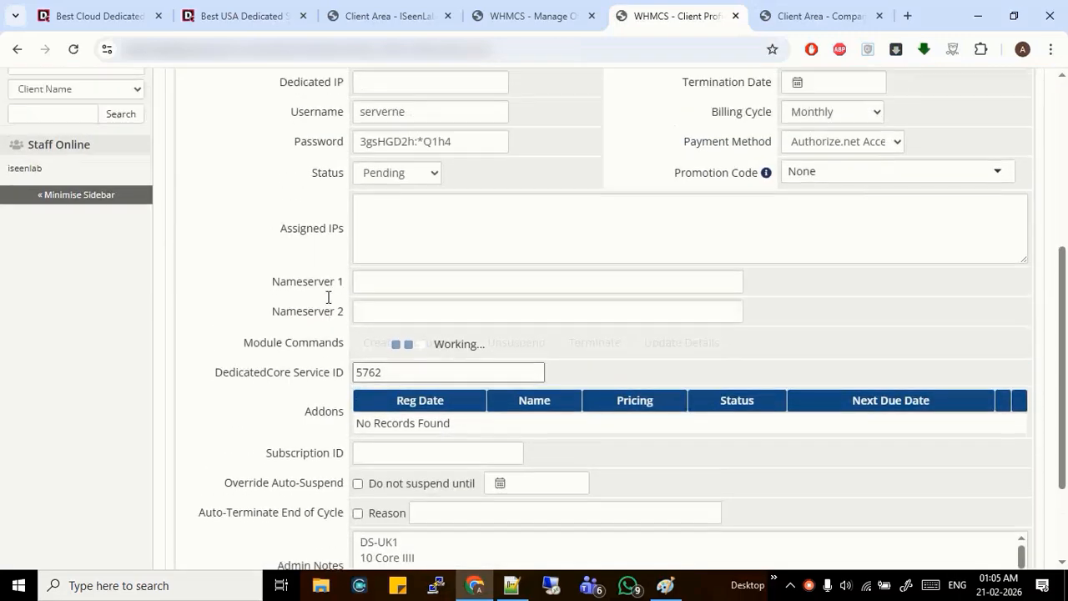
scroll(425, 391, down, 1)
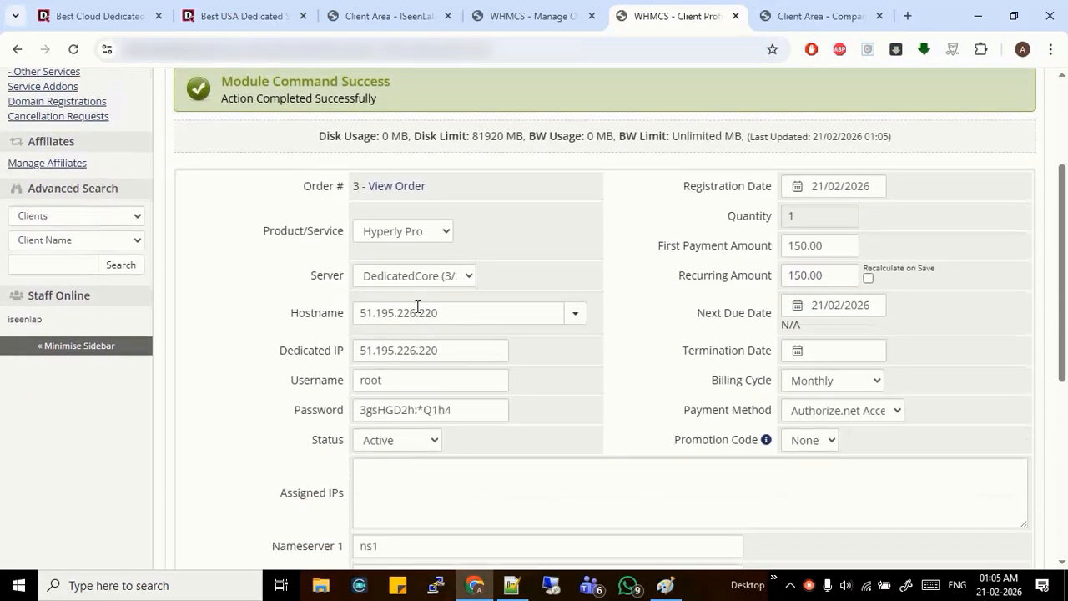
triple_click(481, 409)
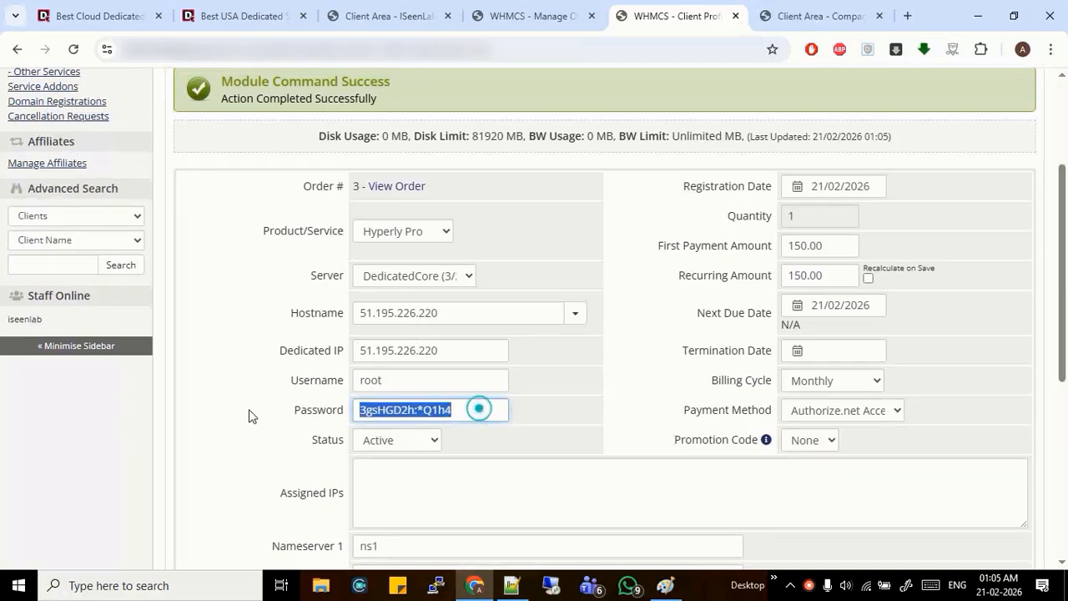
key(BackSpace)
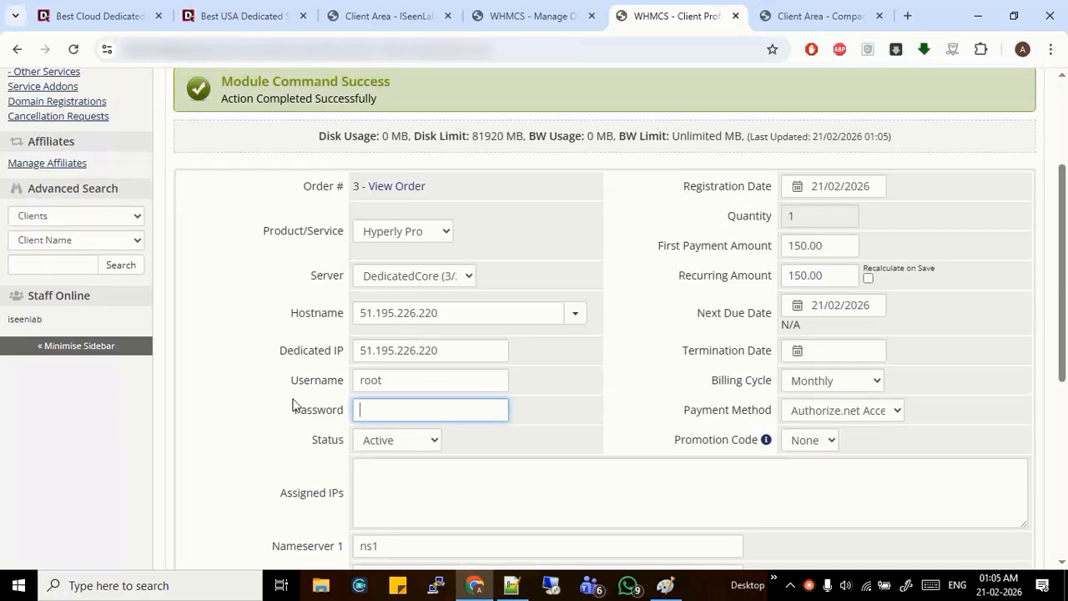
key(ctrl+v)
key(ctrl+z)
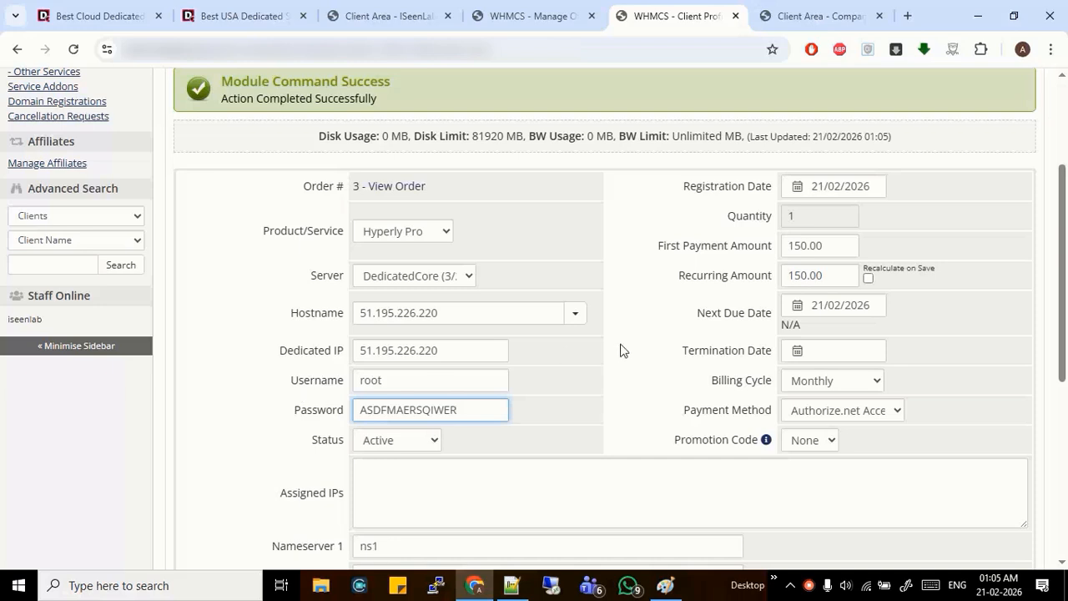
double_click(377, 378)
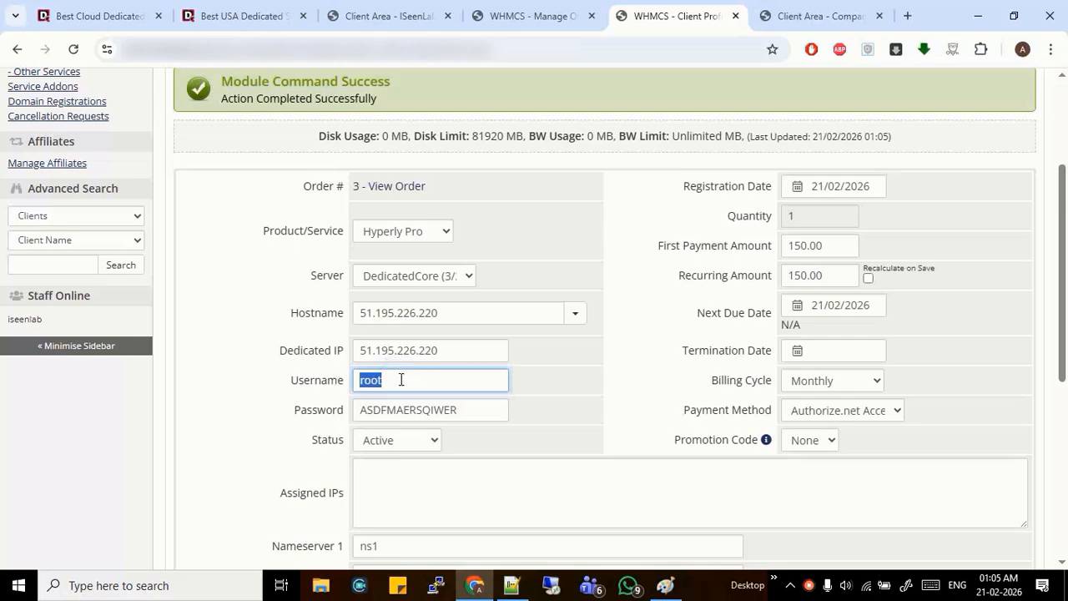
click(584, 341)
scroll(971, 219, up, 2)
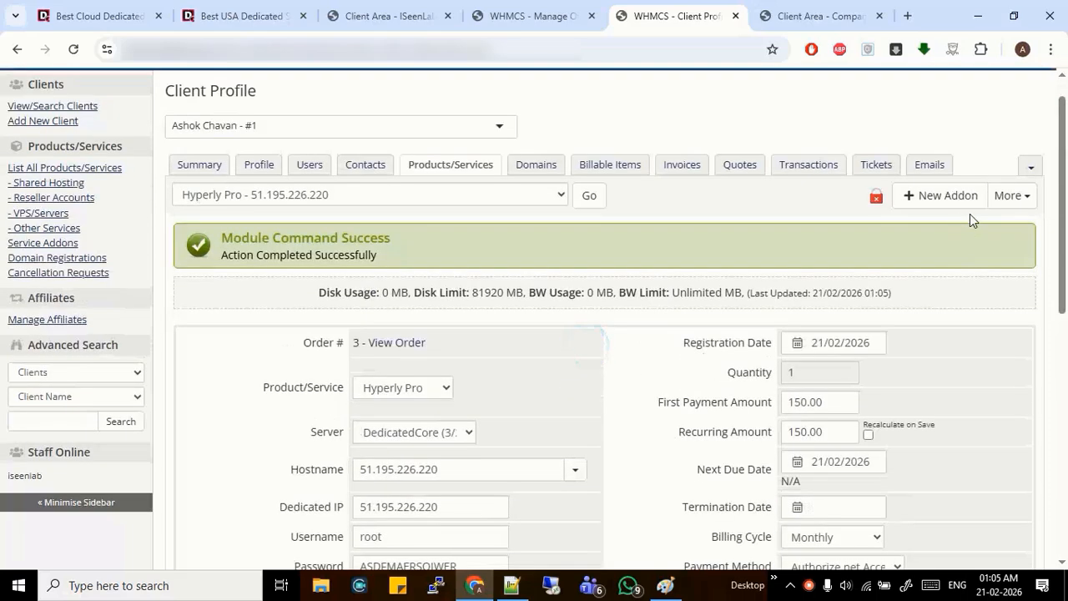
click(1013, 196)
click(936, 302)
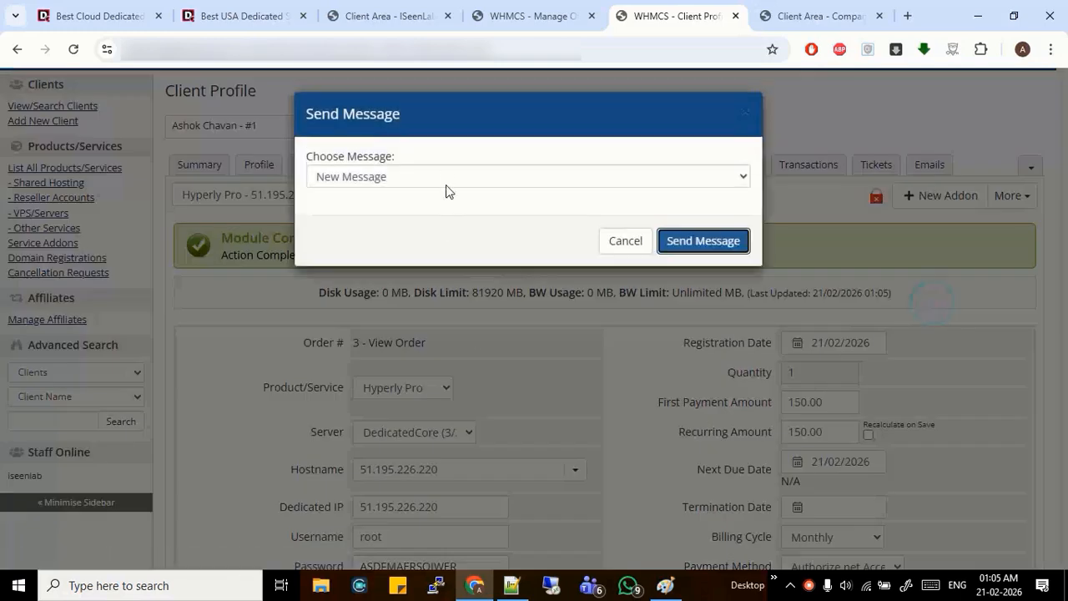
click(443, 176)
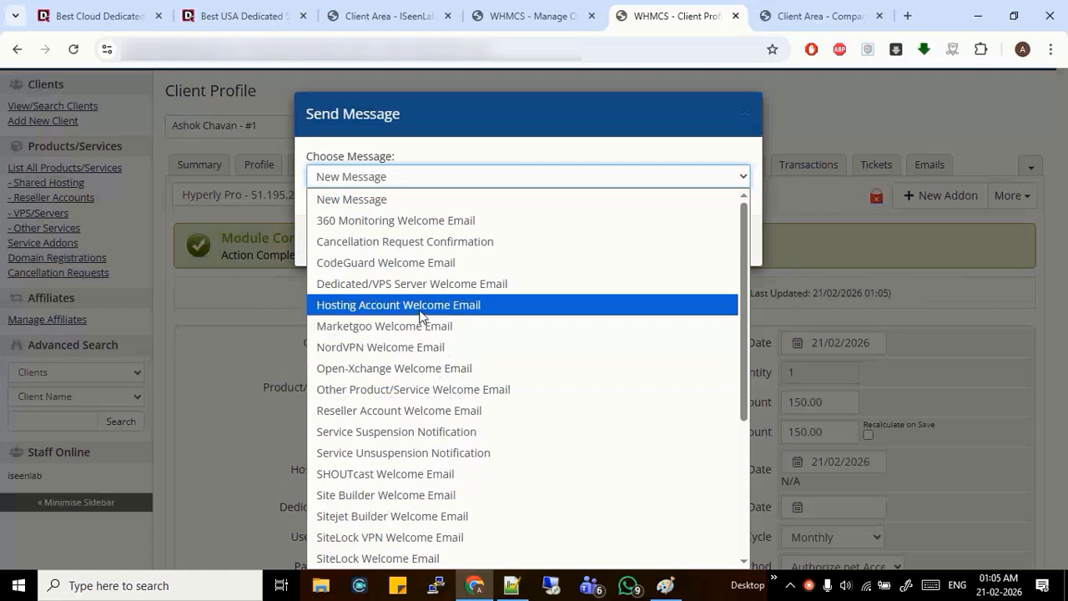
click(422, 284)
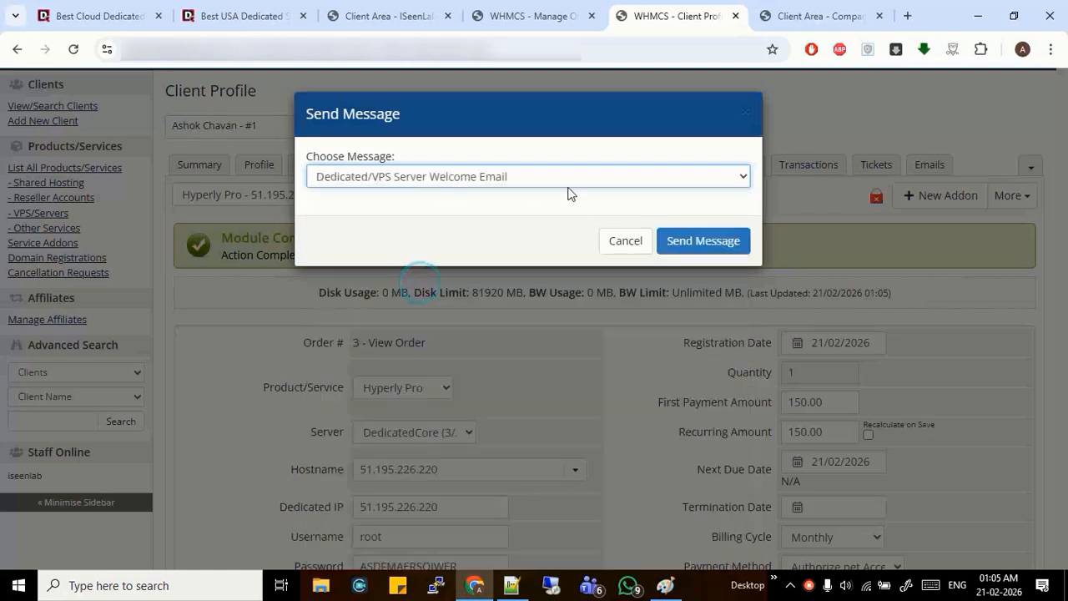
click(616, 241)
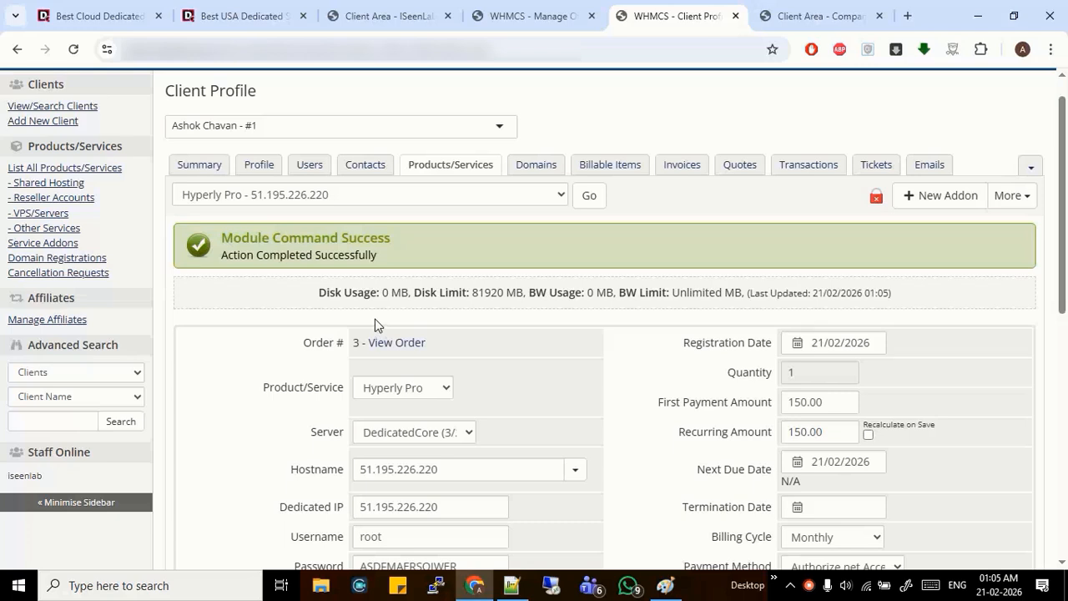
scroll(469, 326, down, 3)
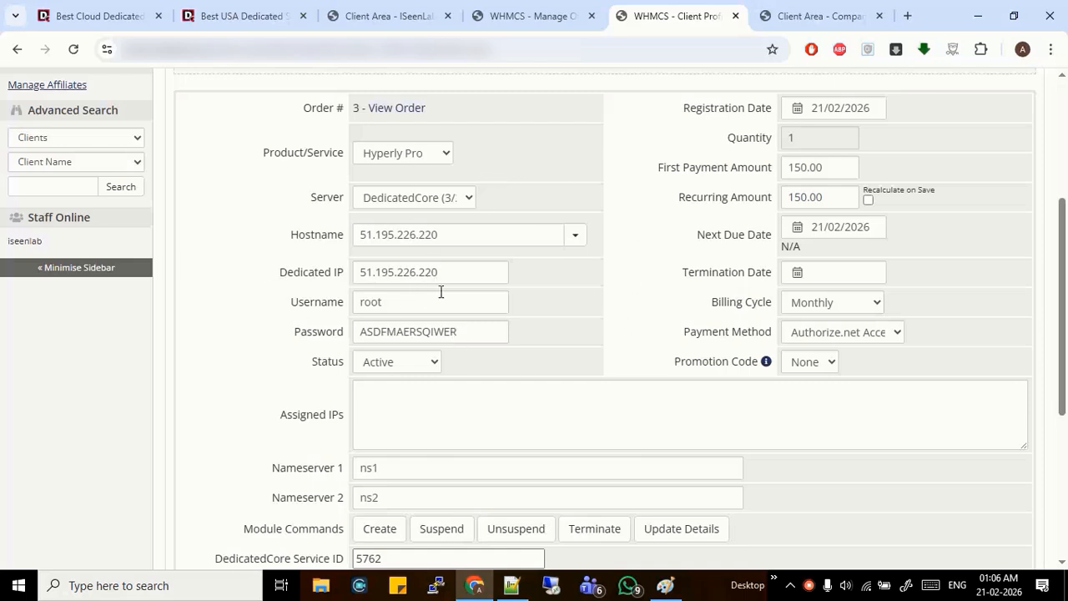
scroll(429, 305, down, 5)
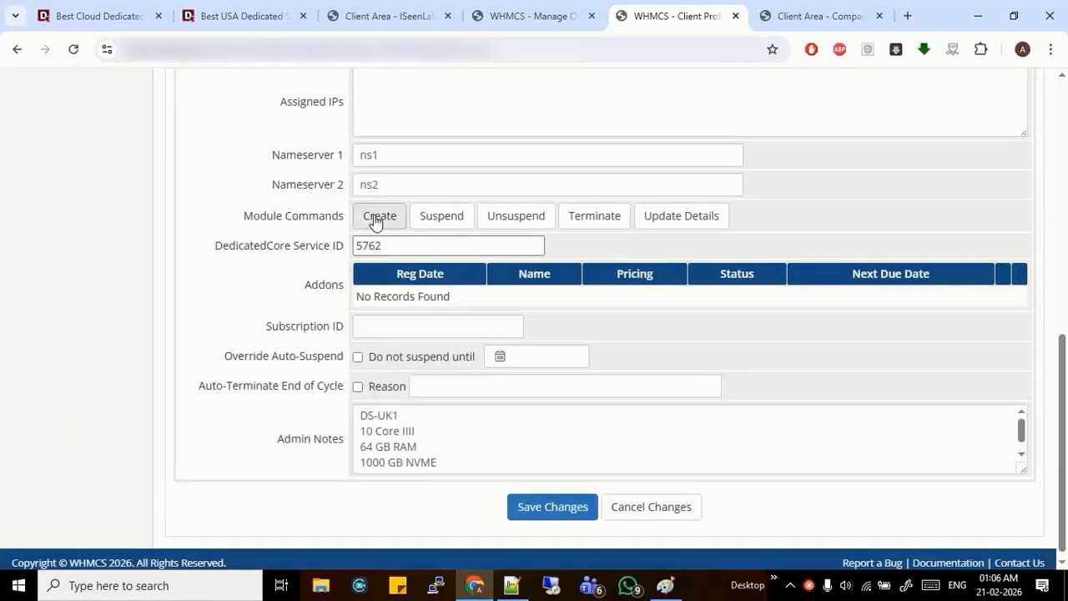
Provision Hyperly Pro with Create, then restart its server from the client portal's Power Option
click(373, 216)
scroll(425, 443, down, 1)
click(823, 15)
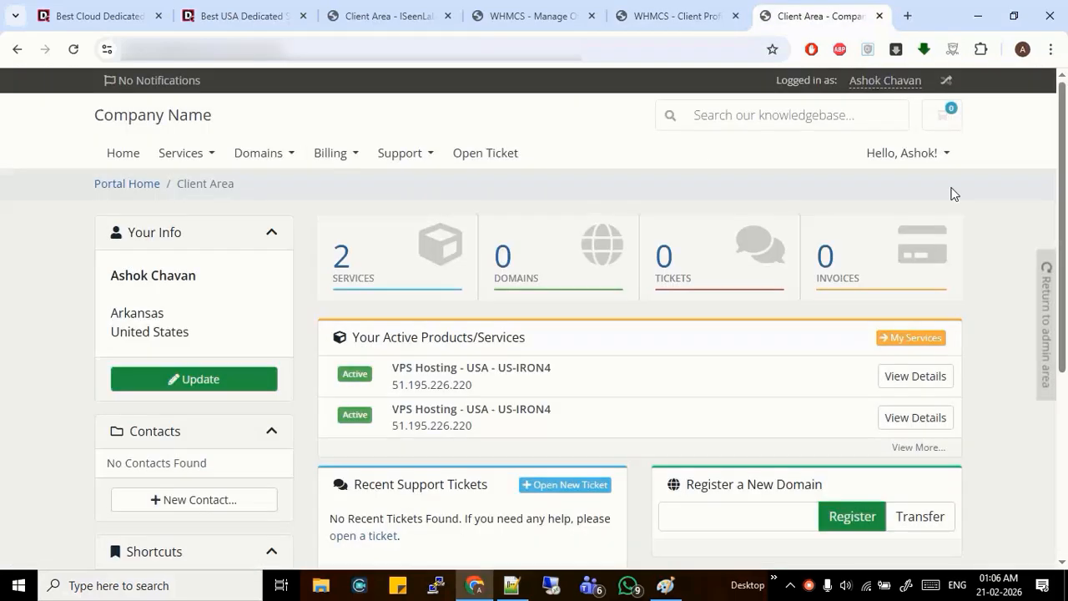
click(387, 247)
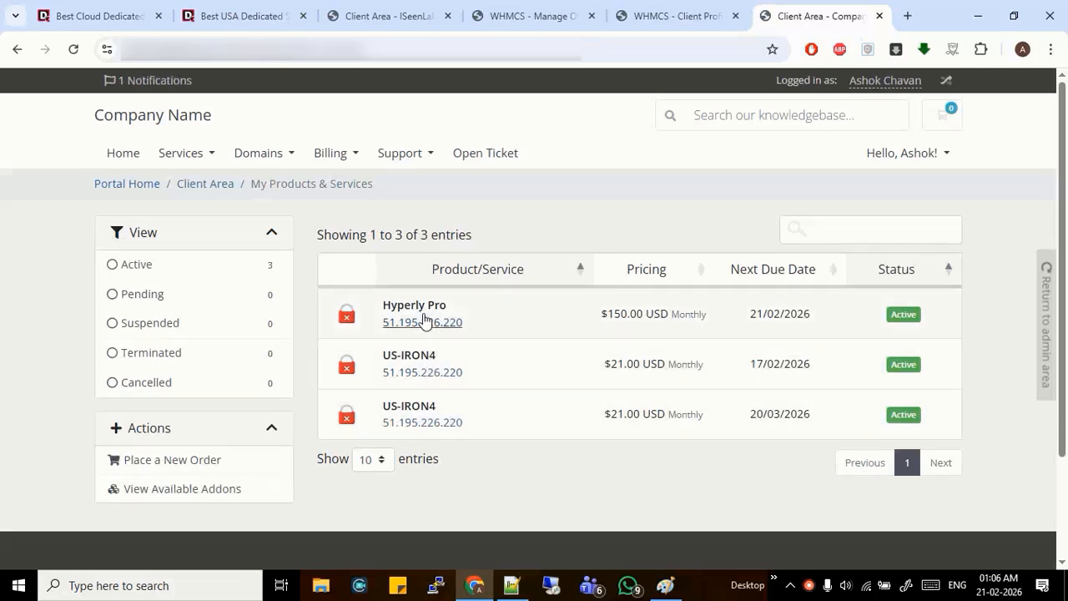
click(449, 310)
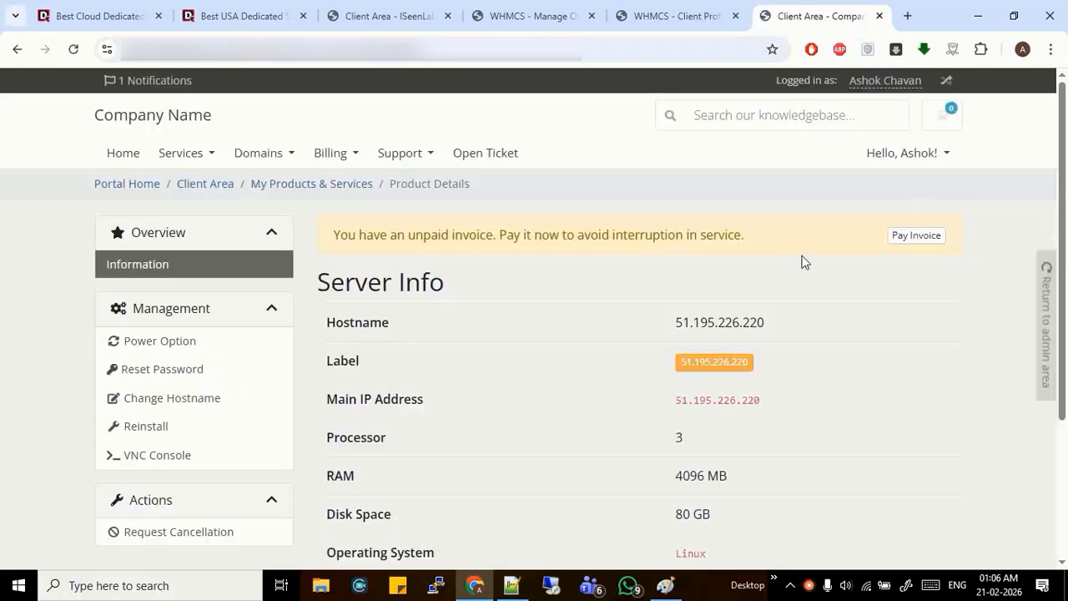
scroll(239, 296, down, 2)
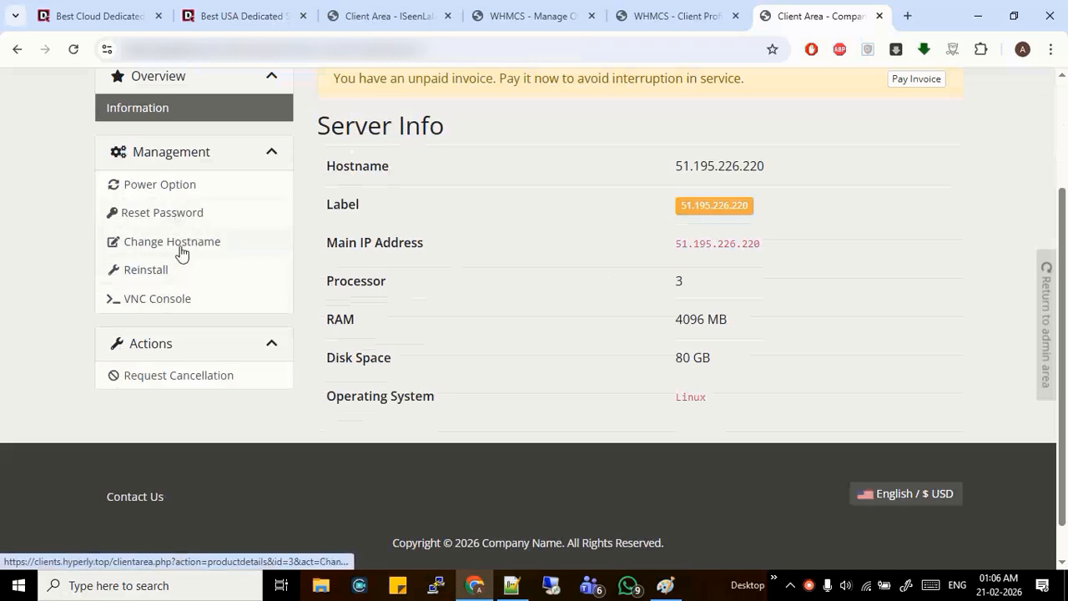
click(162, 184)
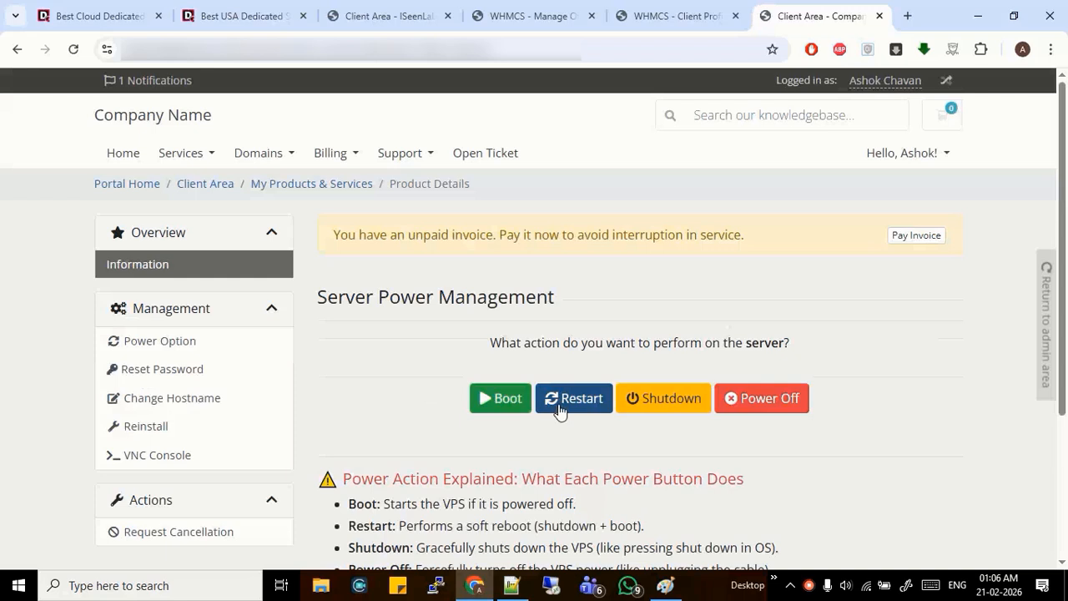
click(558, 410)
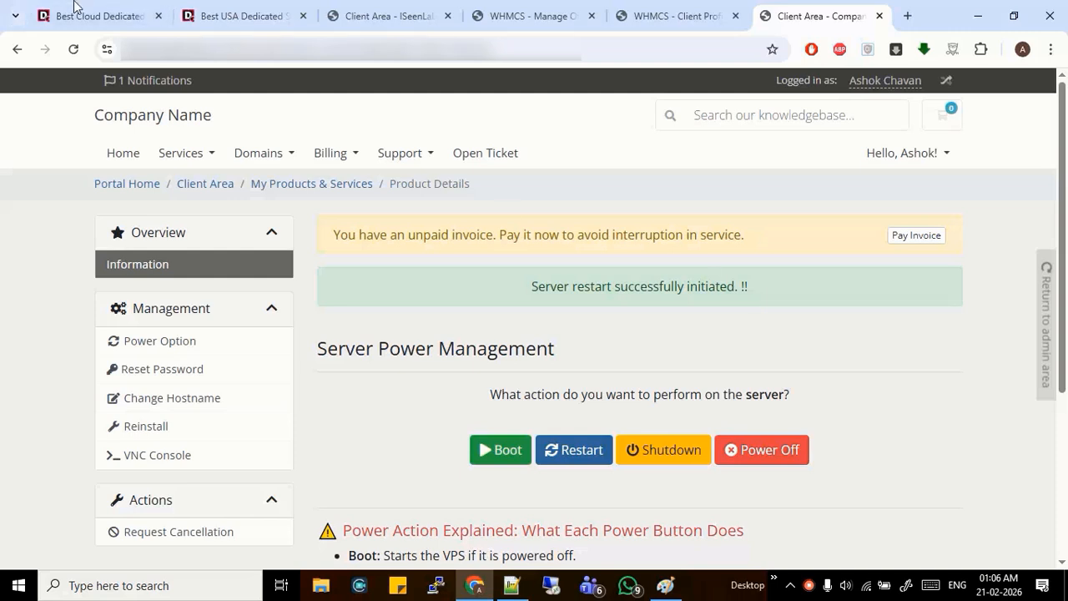
Browse DedicatedCore's USA Ryzen server prices, then return to the 51.195.226.220 client area page
click(274, 10)
scroll(508, 348, up, 5)
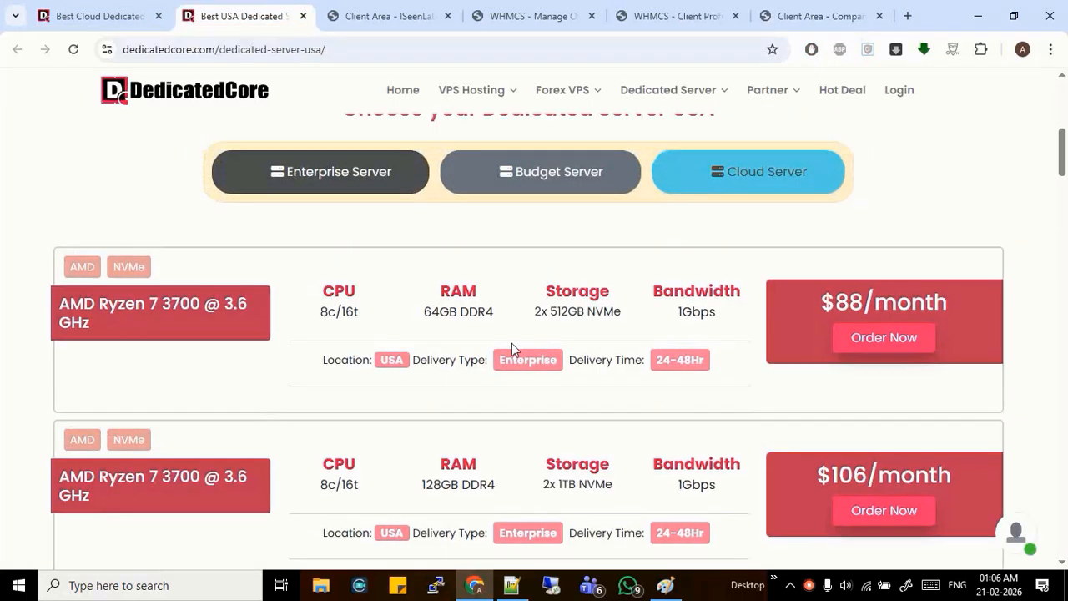
scroll(302, 202, up, 2)
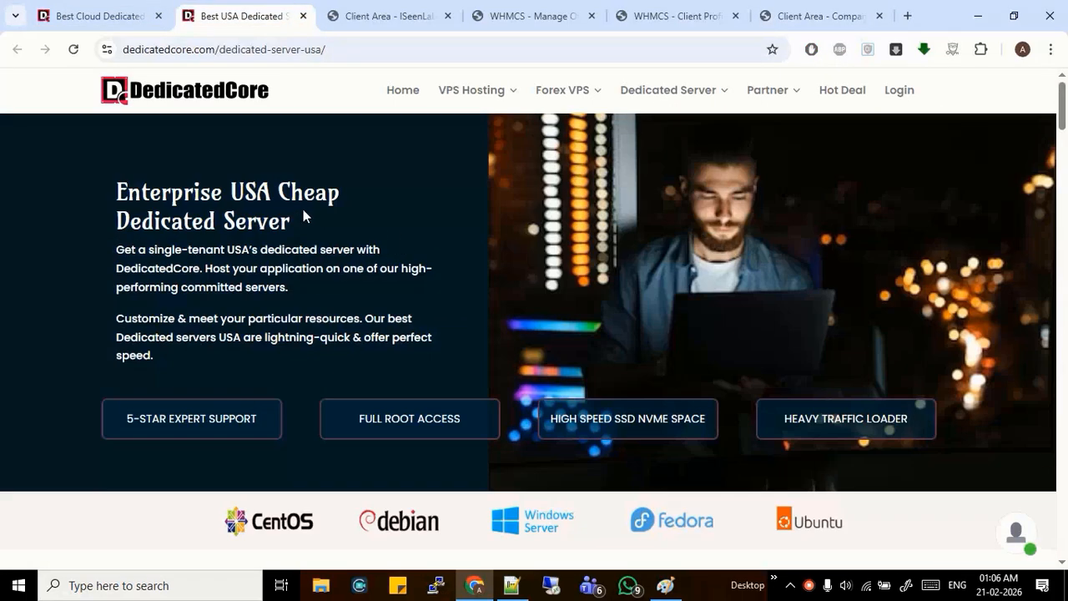
scroll(498, 238, down, 7)
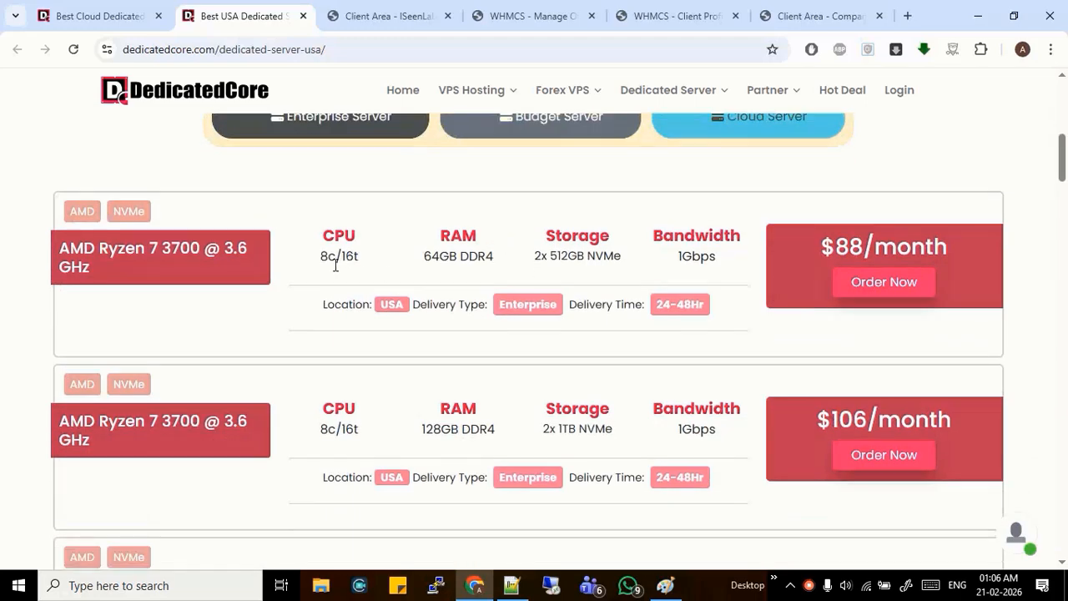
scroll(392, 367, down, 4)
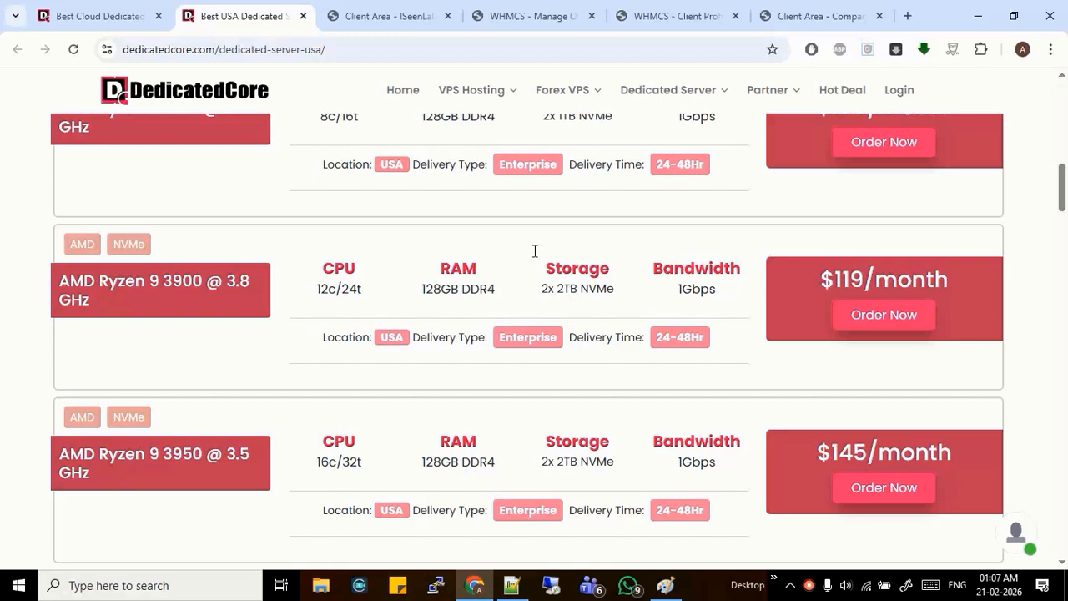
click(385, 10)
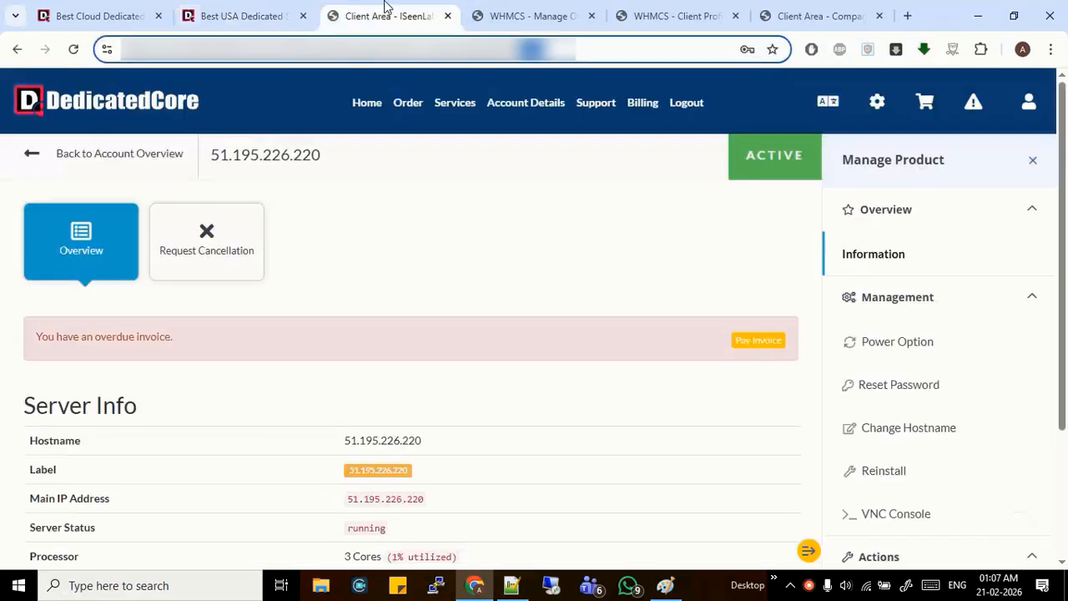
Return to the client's summary and start a new order
click(524, 14)
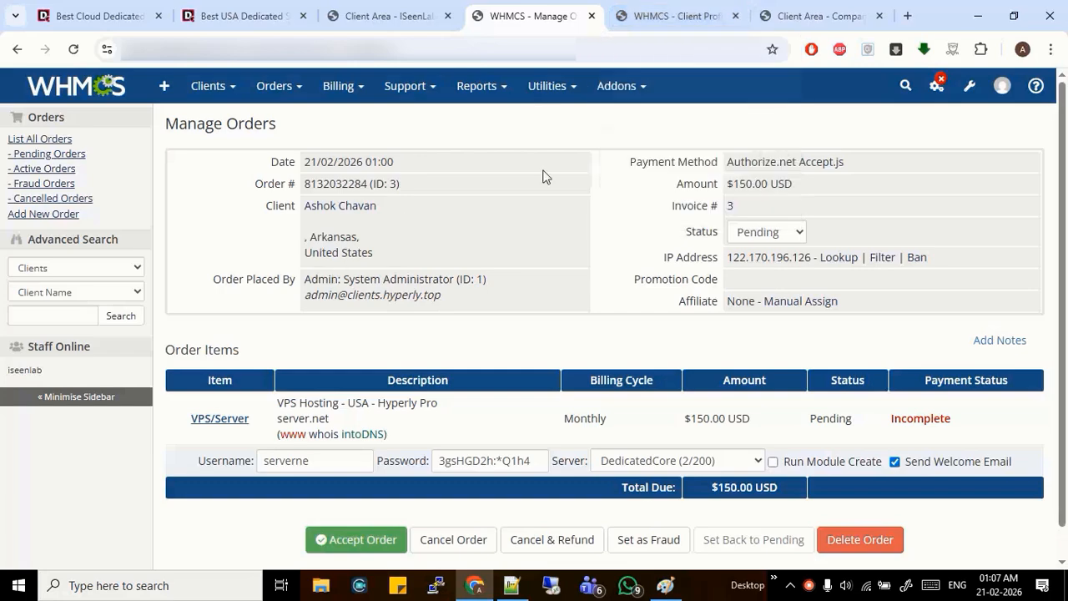
key(ctrl+Tab)
scroll(484, 255, up, 3)
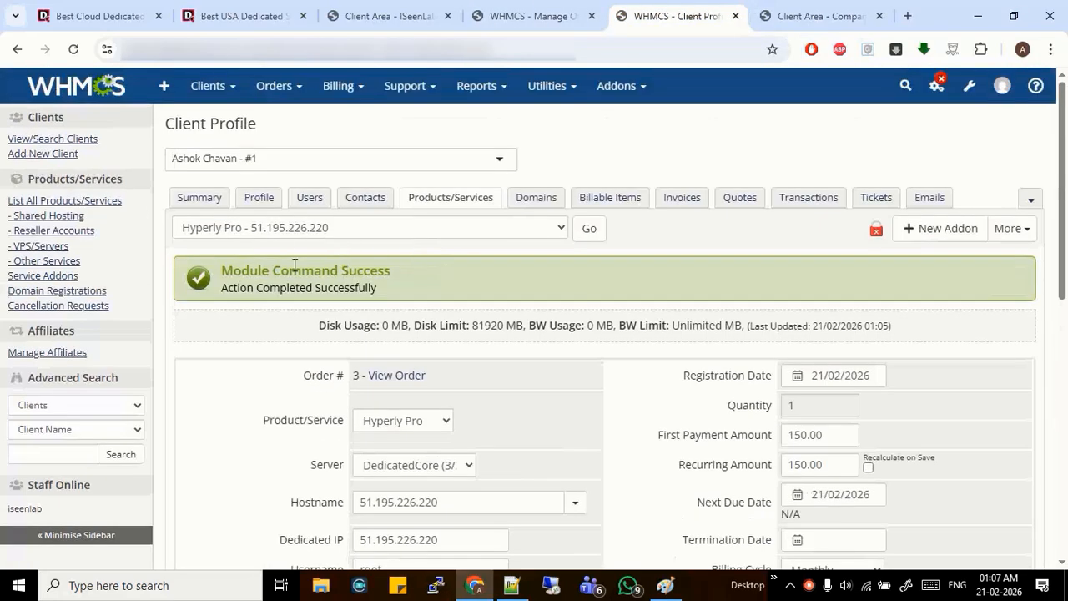
click(205, 200)
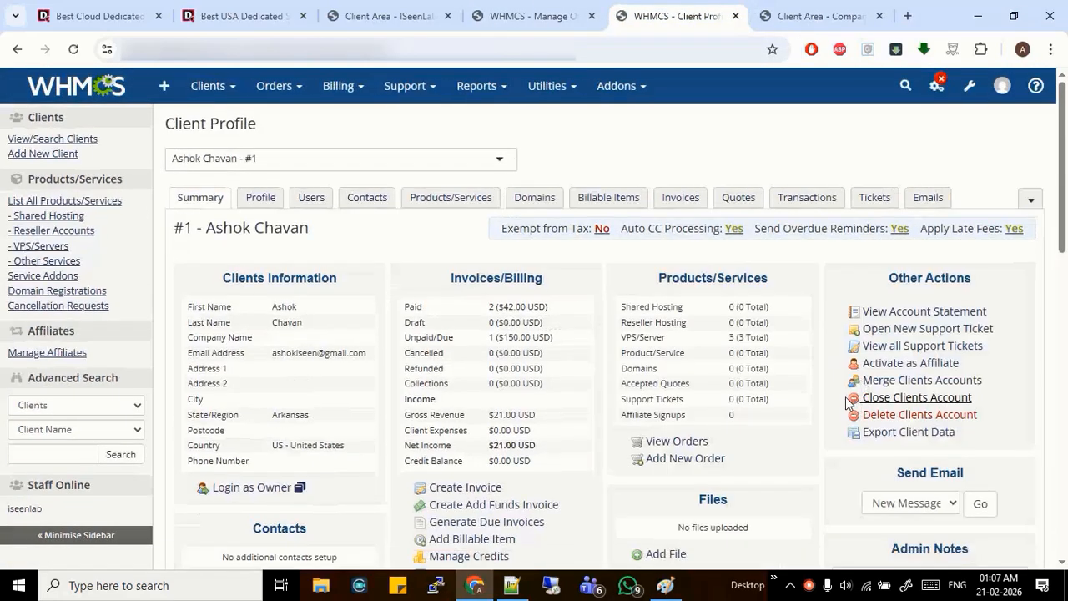
click(696, 463)
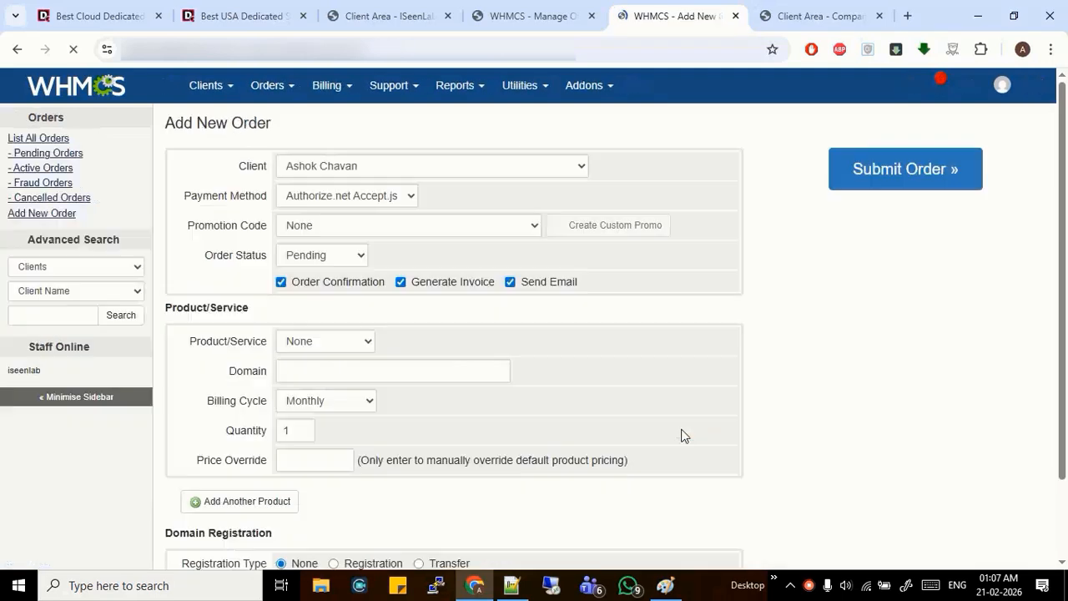
Choose Hyperly M as the product with server.net as its domain
click(352, 332)
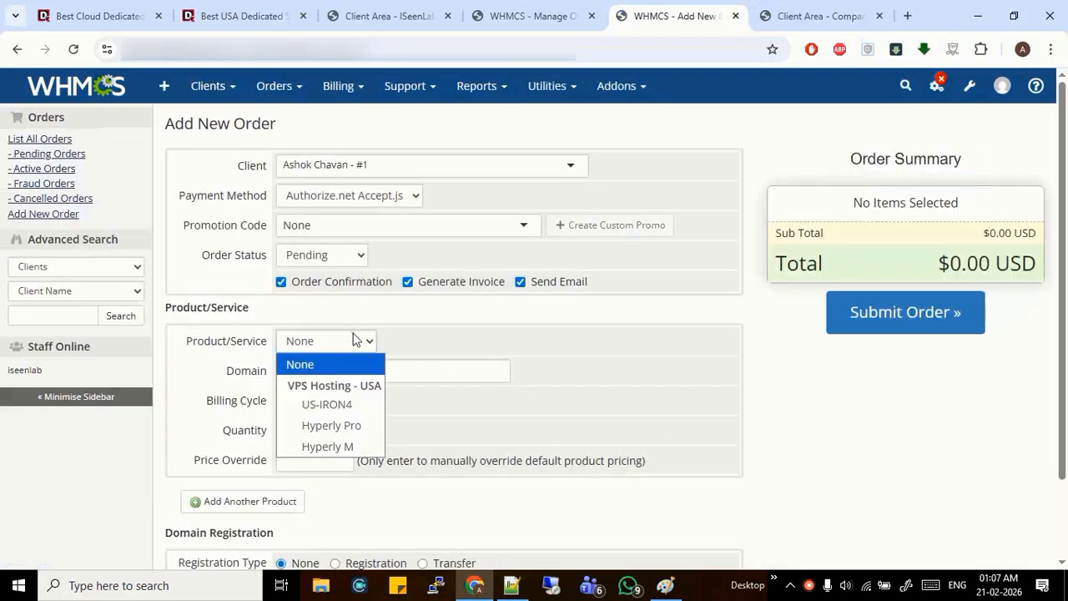
click(350, 448)
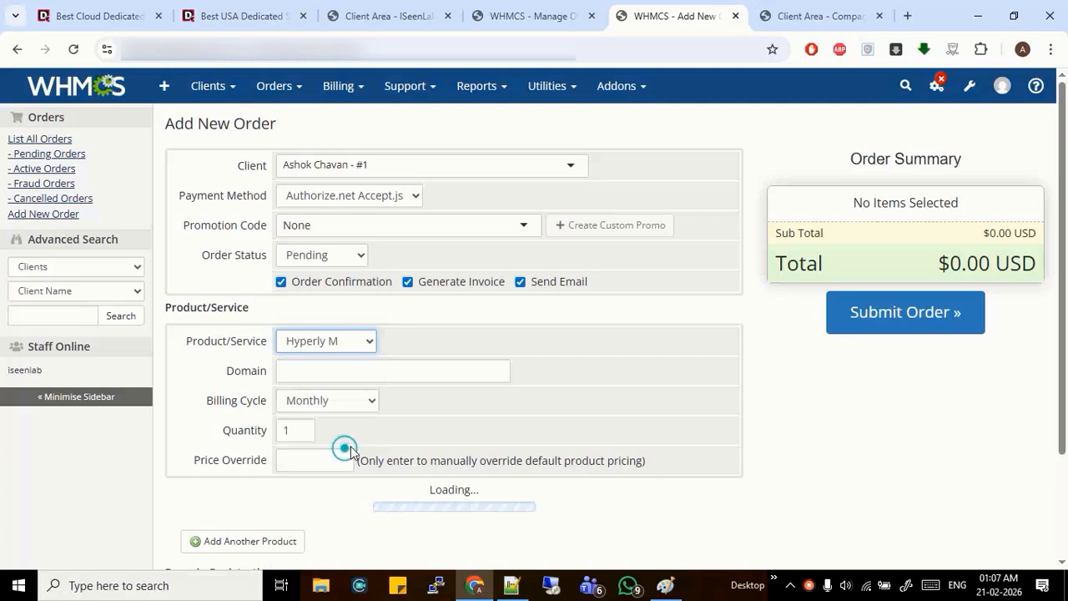
click(324, 374)
click(428, 405)
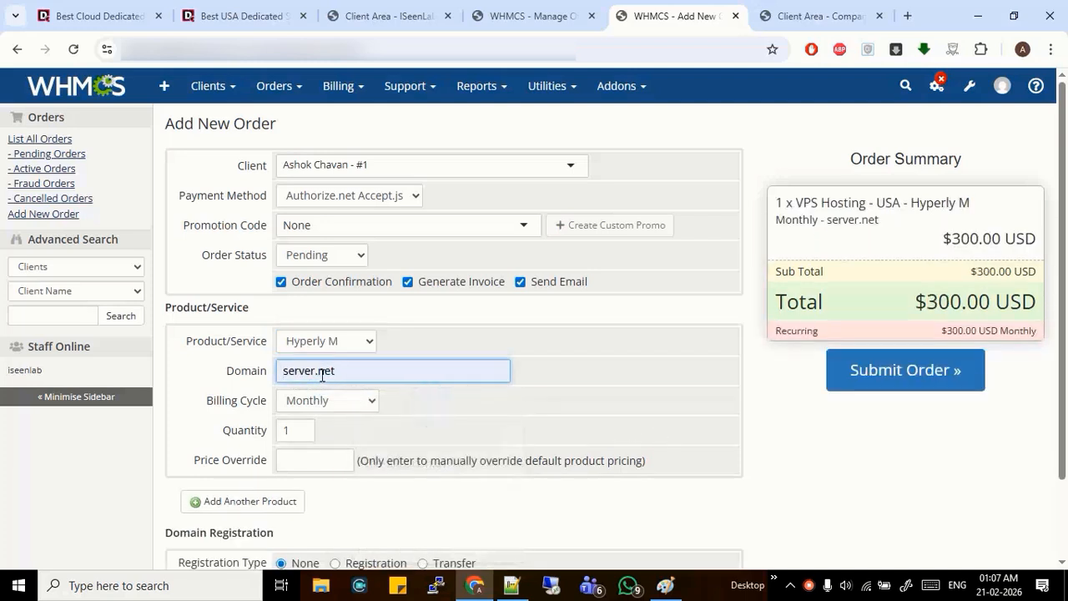
scroll(412, 377, down, 1)
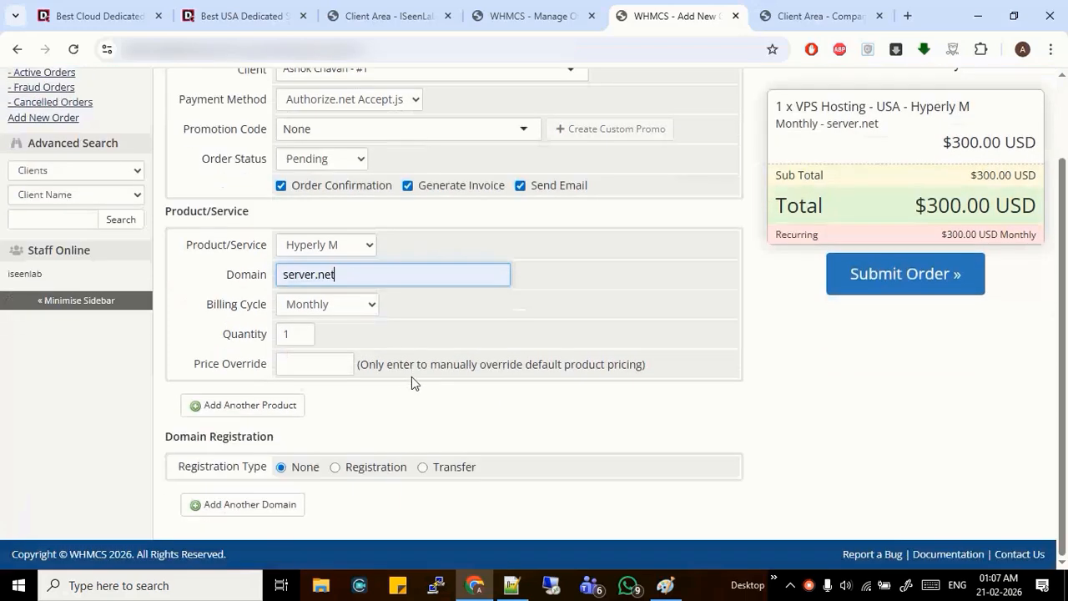
Override the price to 149 and submit the order
click(290, 359)
click(251, 16)
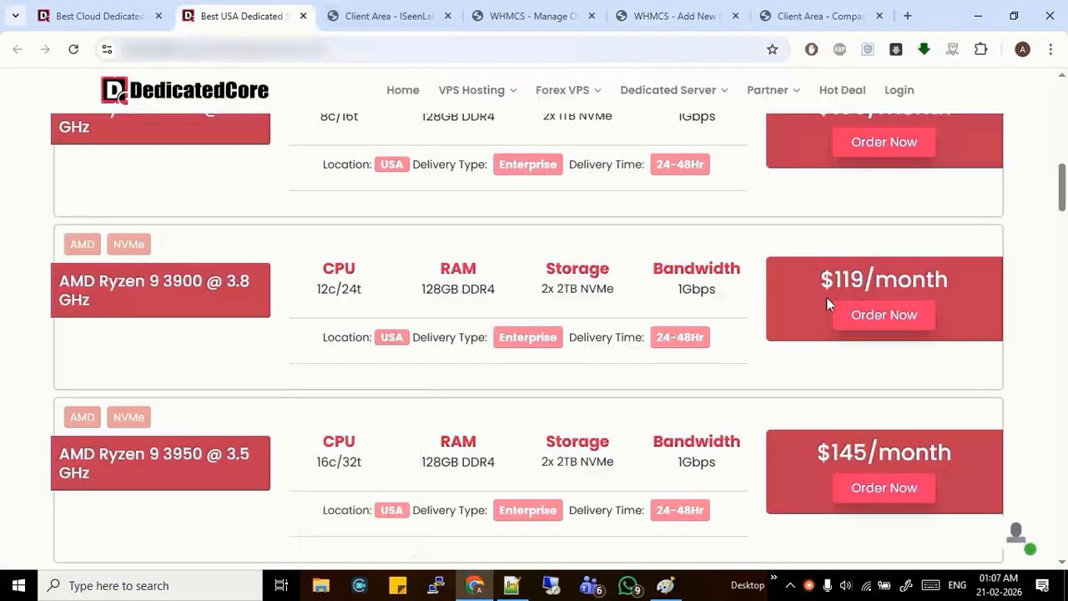
click(573, 9)
click(676, 16)
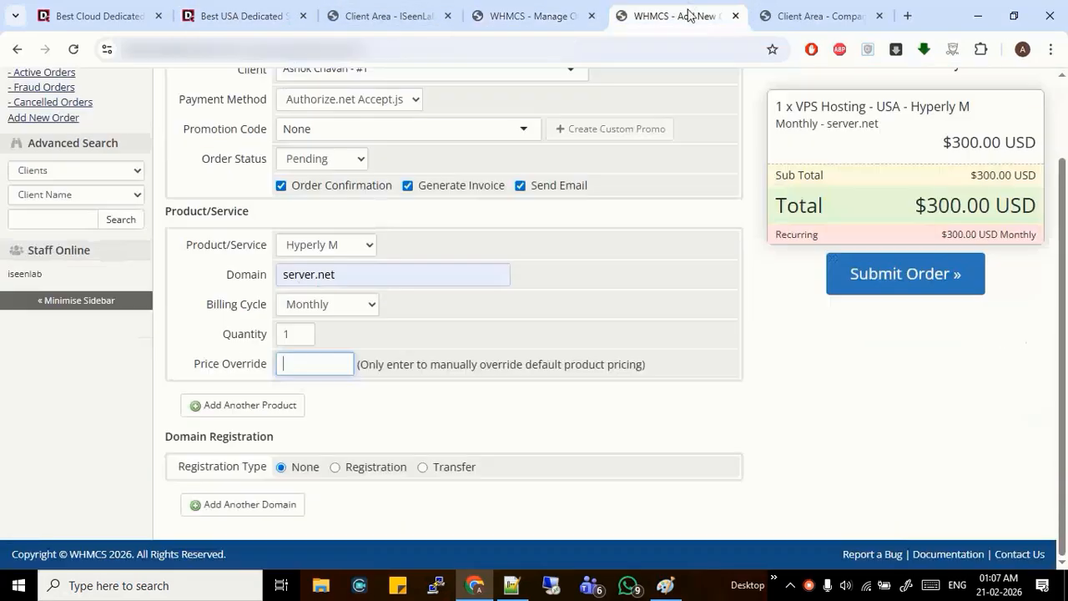
text(149)
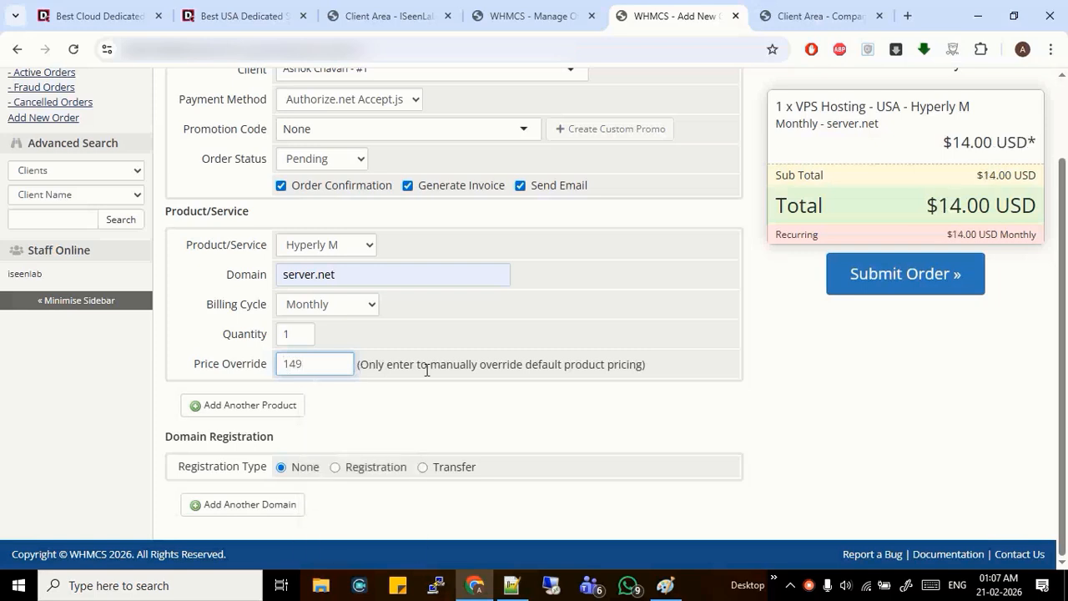
click(524, 342)
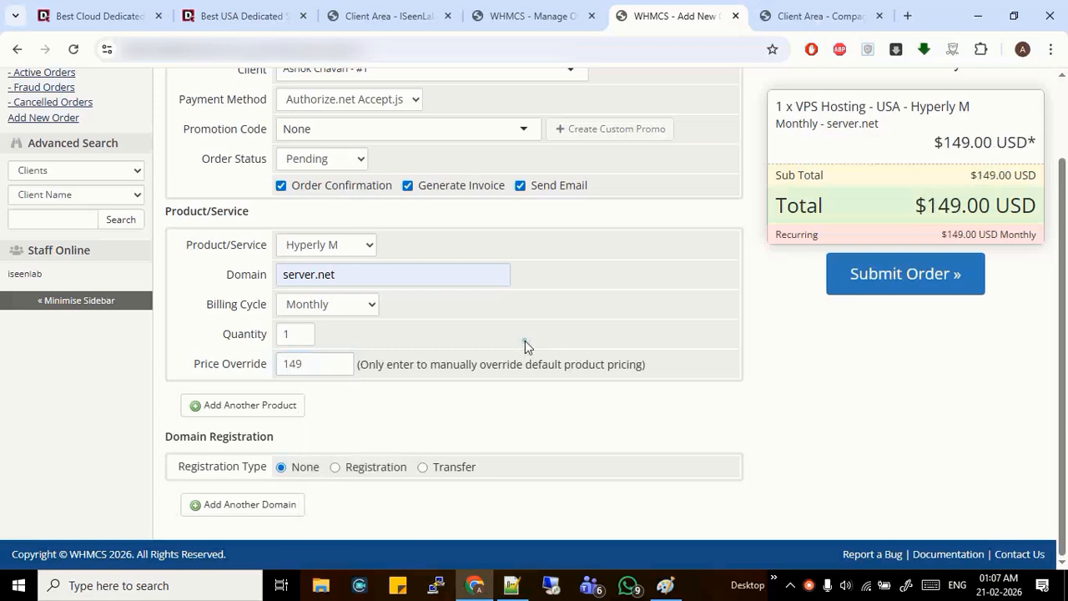
click(900, 275)
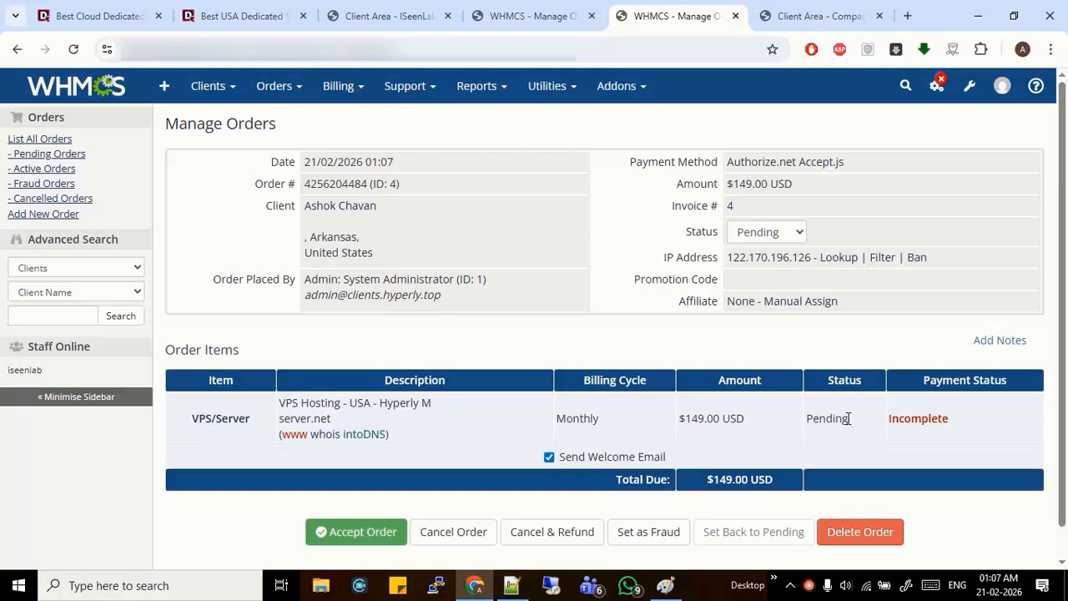
click(204, 11)
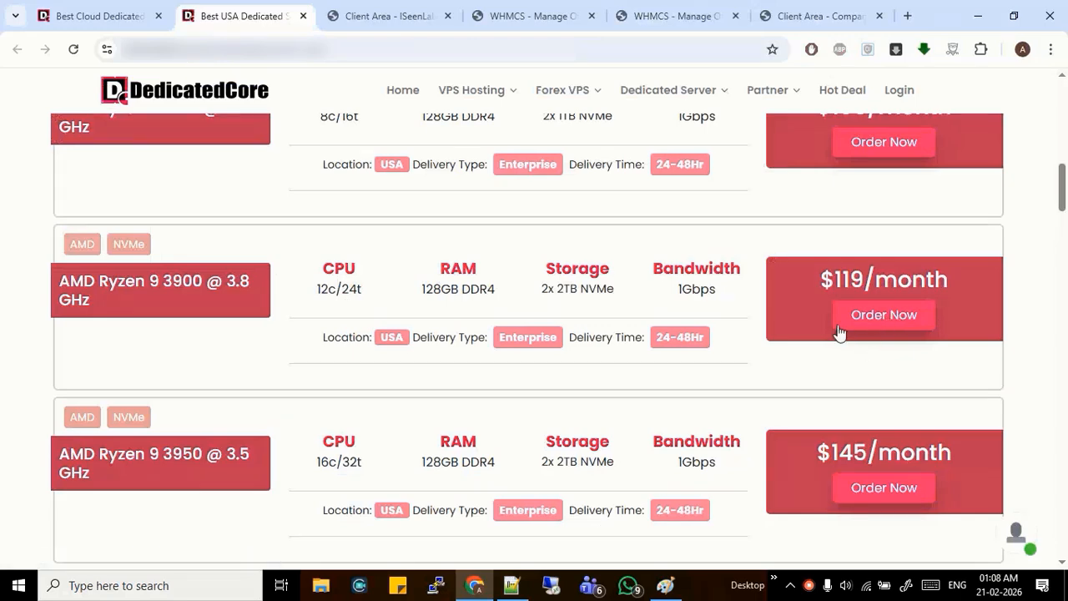
click(517, 5)
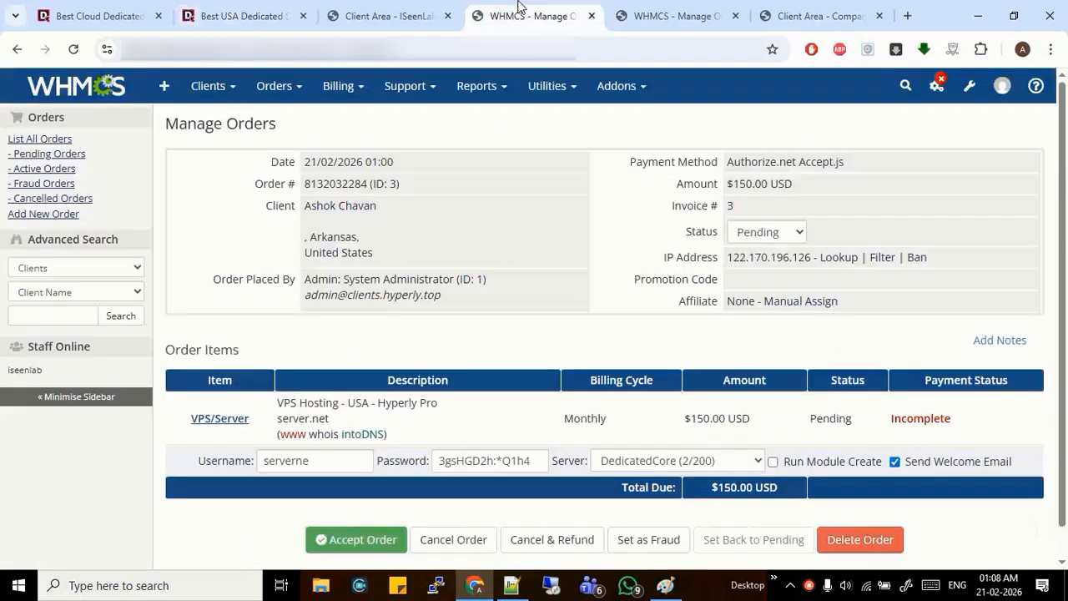
click(201, 427)
scroll(542, 334, down, 5)
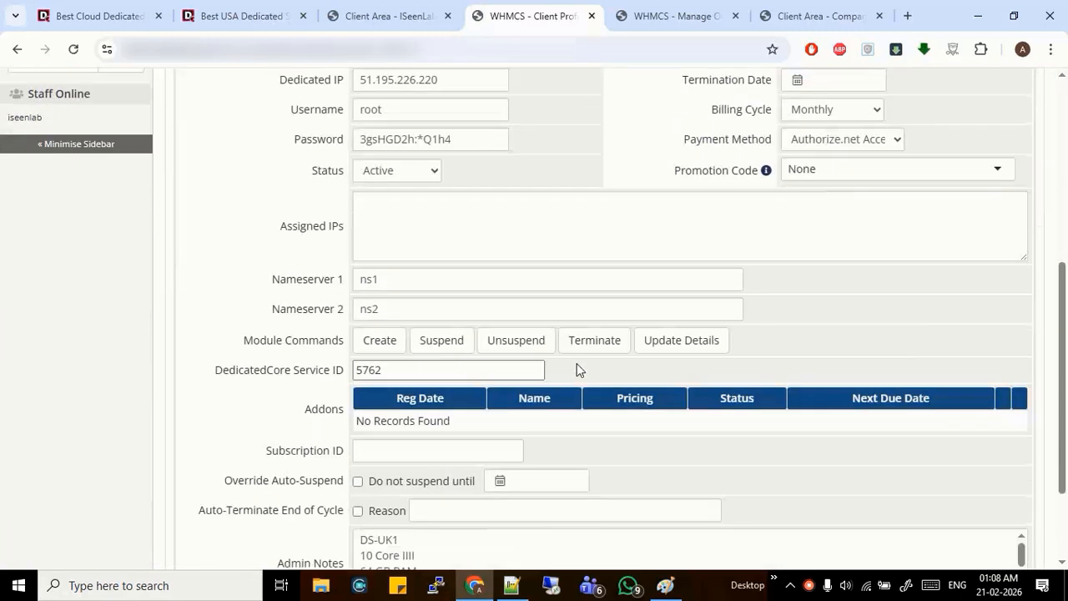
scroll(581, 324, down, 1)
key(ctrl+w)
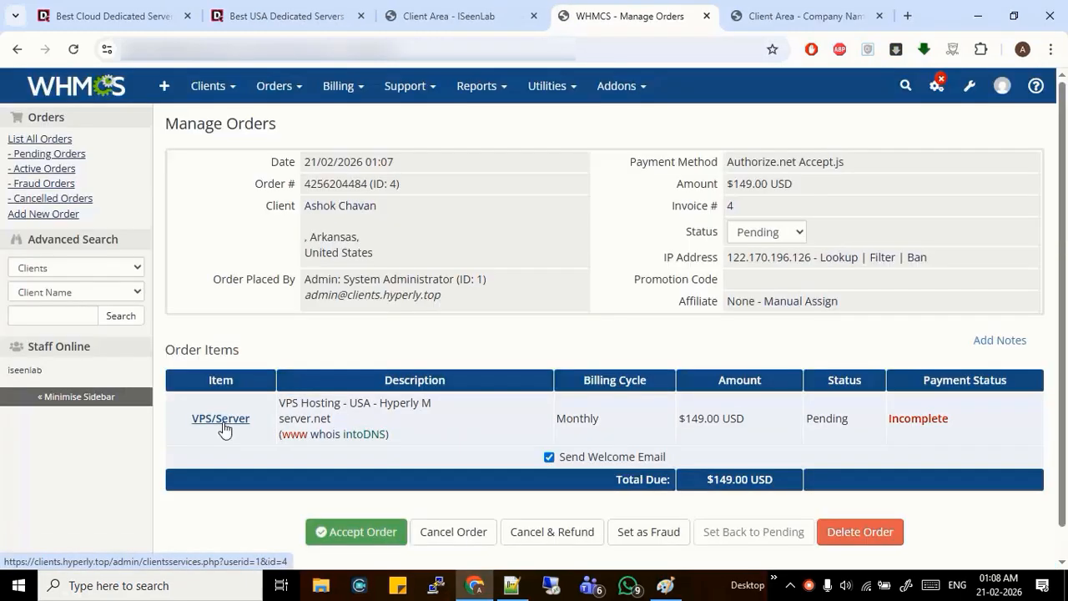
Open the new Hyperly M service and select the AMD Ryzen 9 3900 specs on DedicatedCore
click(221, 419)
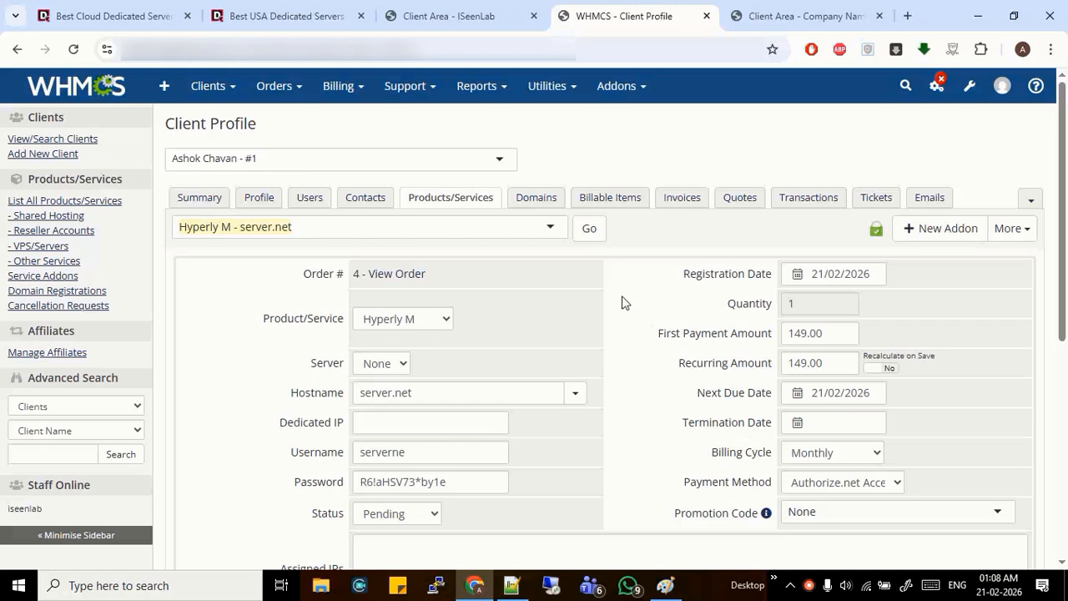
click(210, 10)
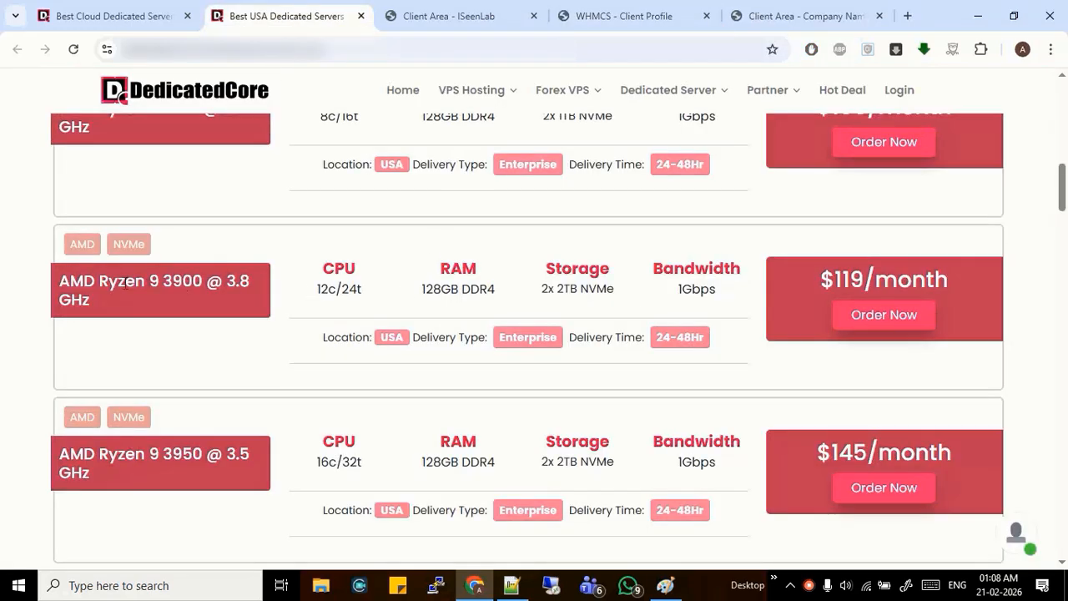
drag(59, 282, 707, 290)
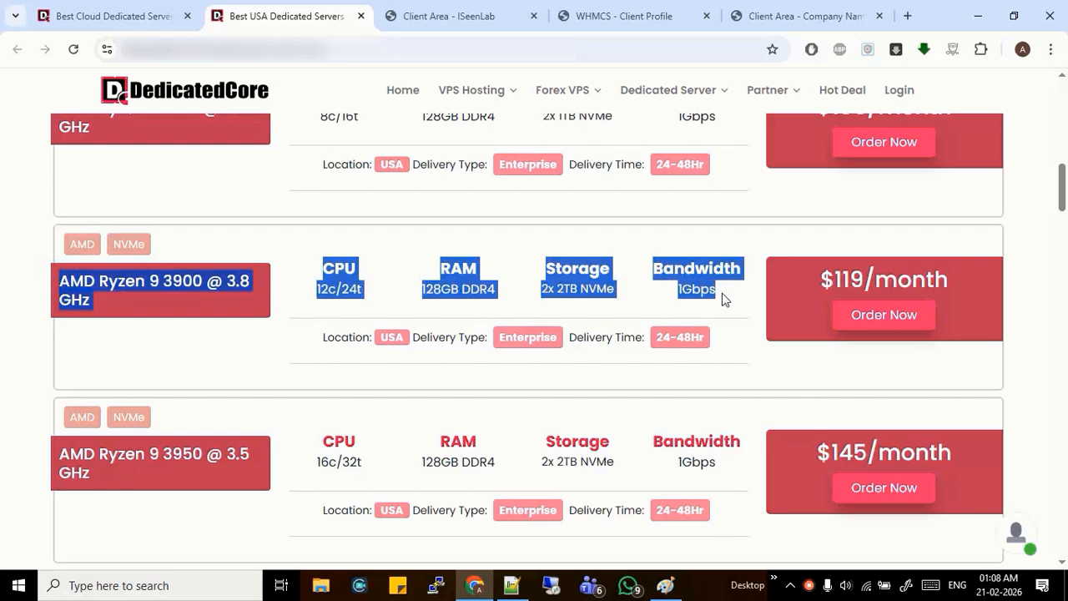
click(634, 15)
Paste the Ryzen 9 3900 specs into Admin Notes and save the service
scroll(659, 363, down, 2)
click(447, 429)
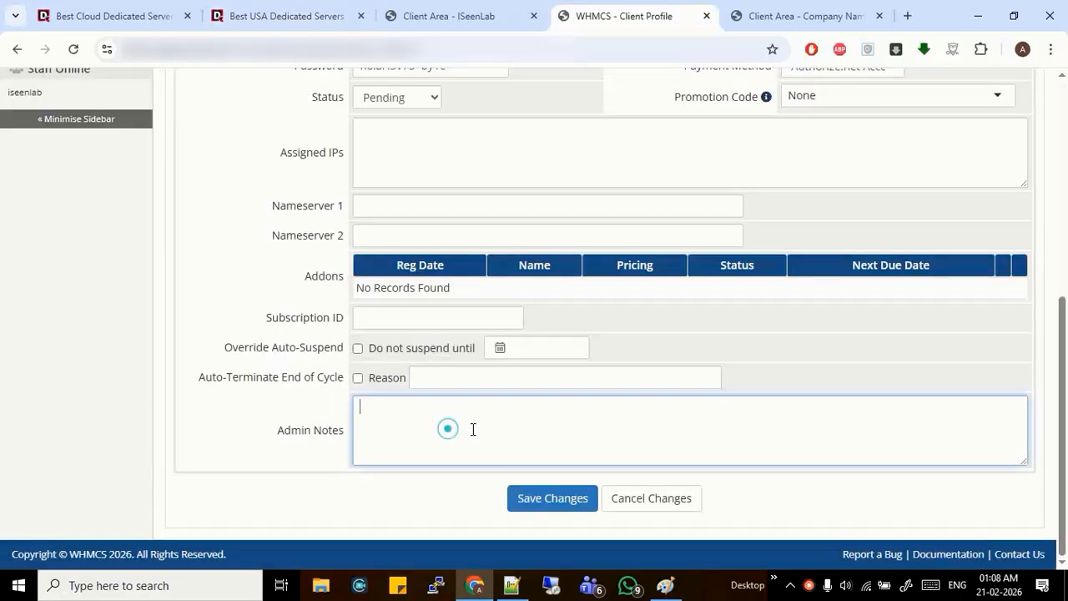
key(ctrl+v)
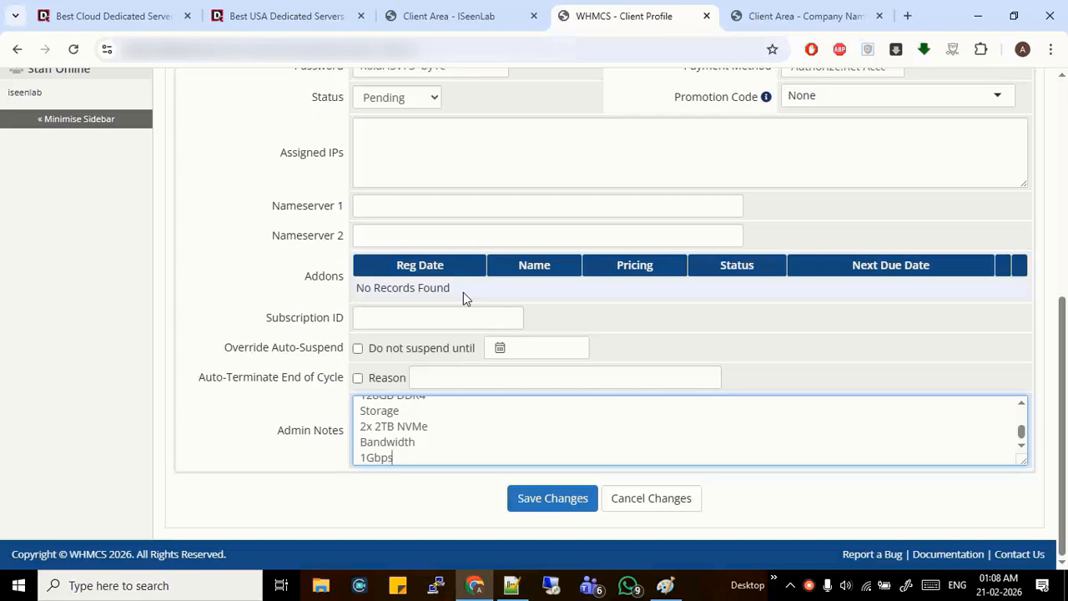
scroll(673, 222, up, 5)
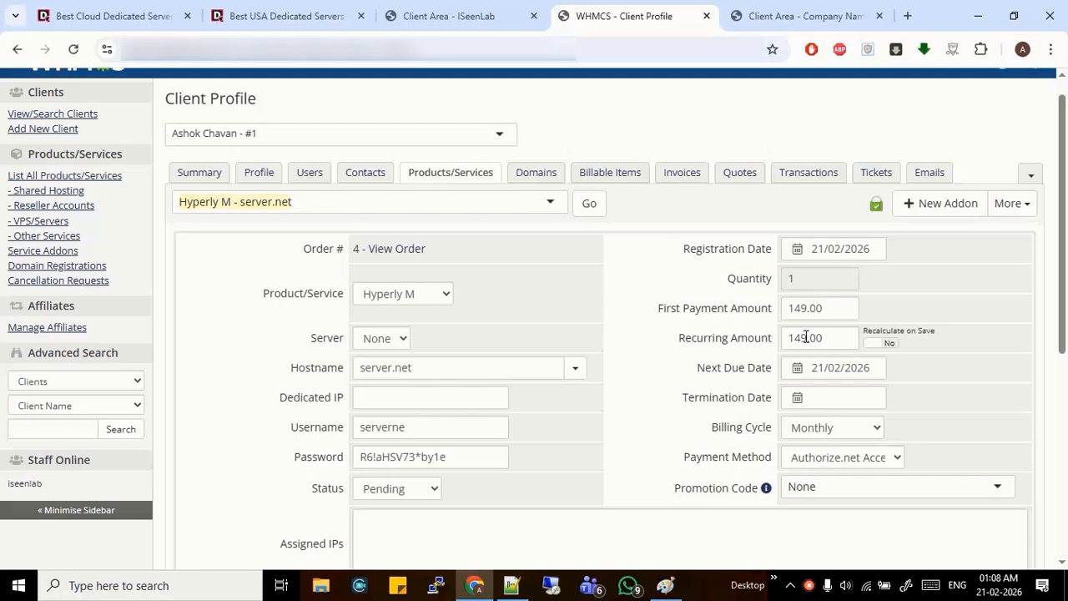
scroll(450, 505, down, 5)
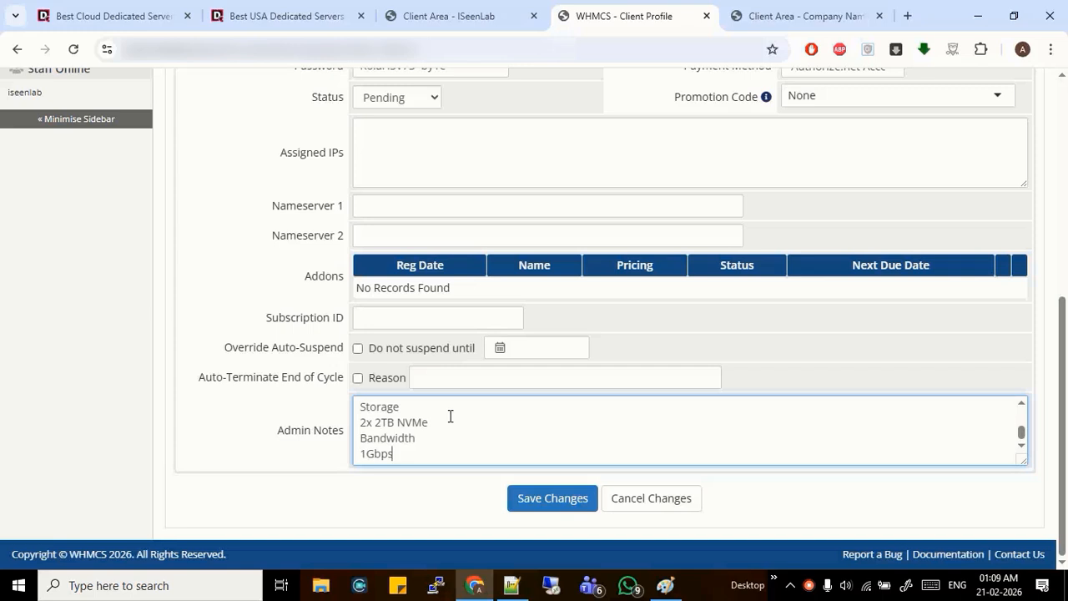
scroll(450, 415, up, 5)
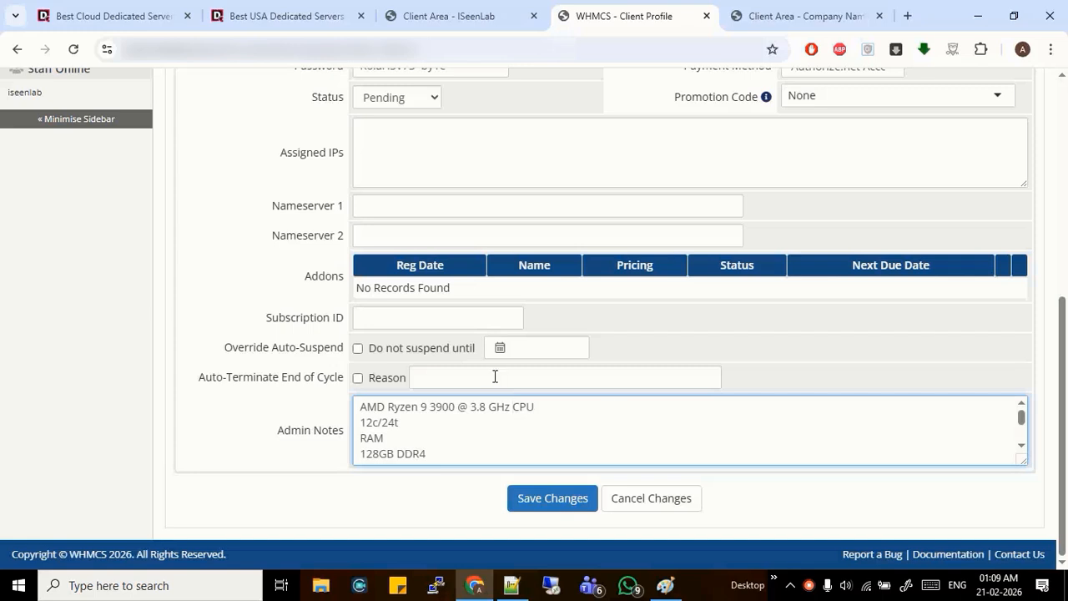
click(538, 407)
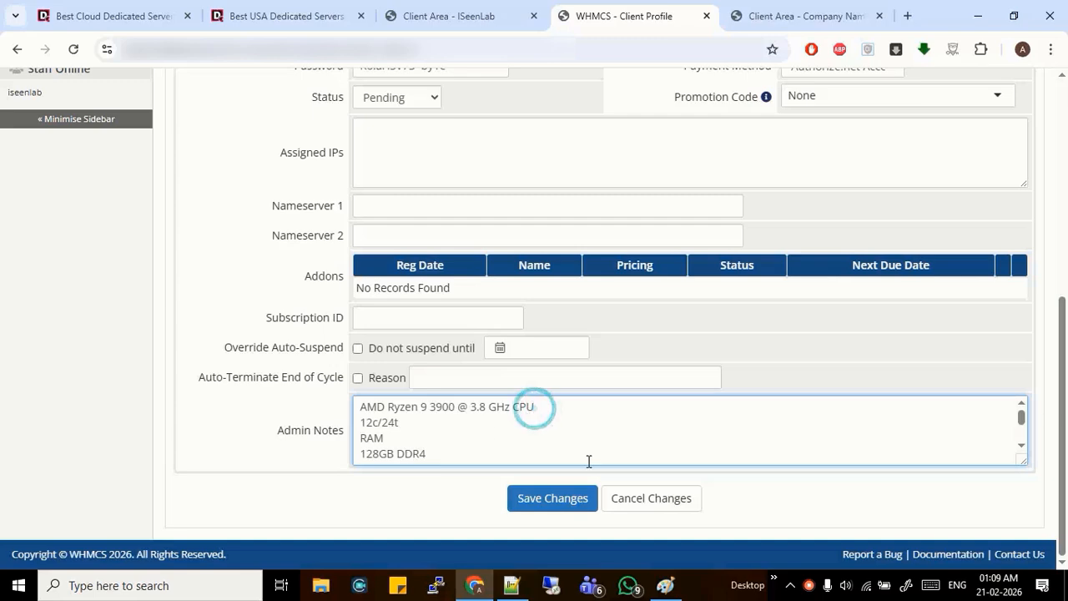
click(558, 506)
click(559, 508)
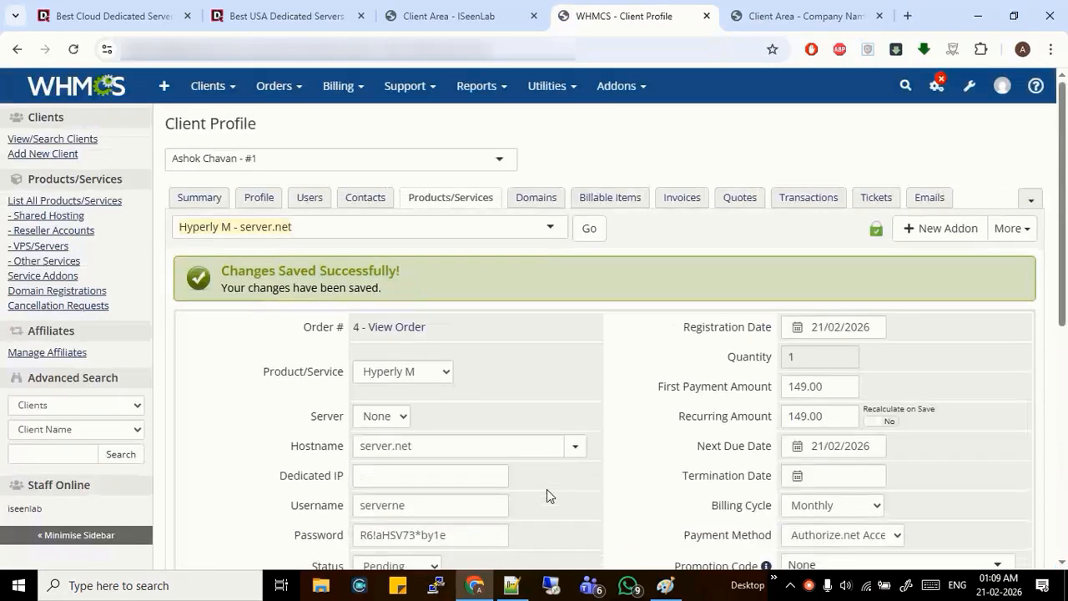
Copy main IP 51.195.226.220 from the client area and paste it as the hostname
scroll(545, 486, down, 3)
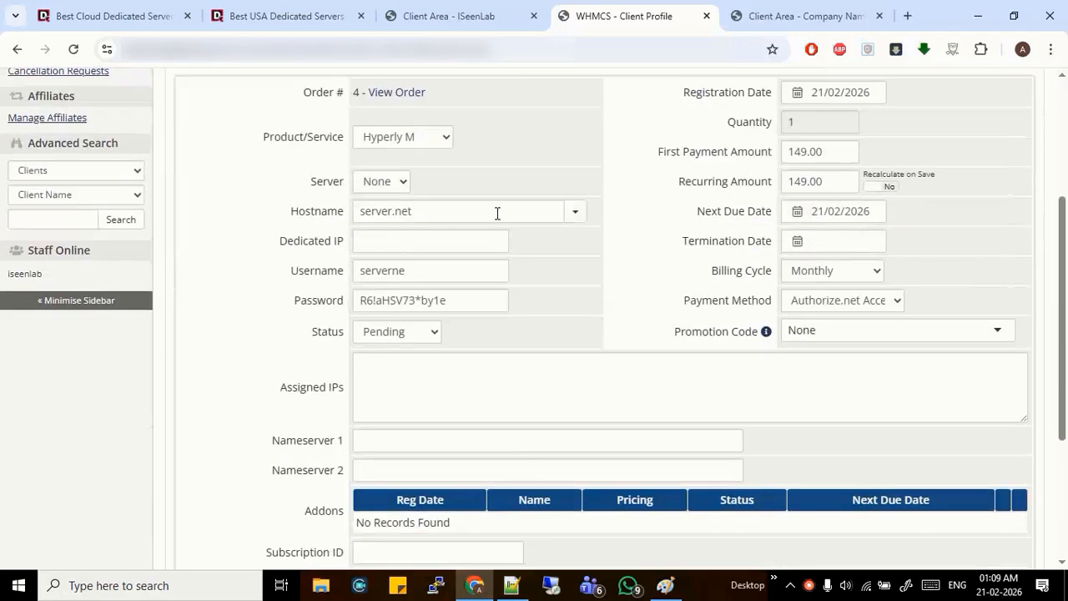
triple_click(426, 212)
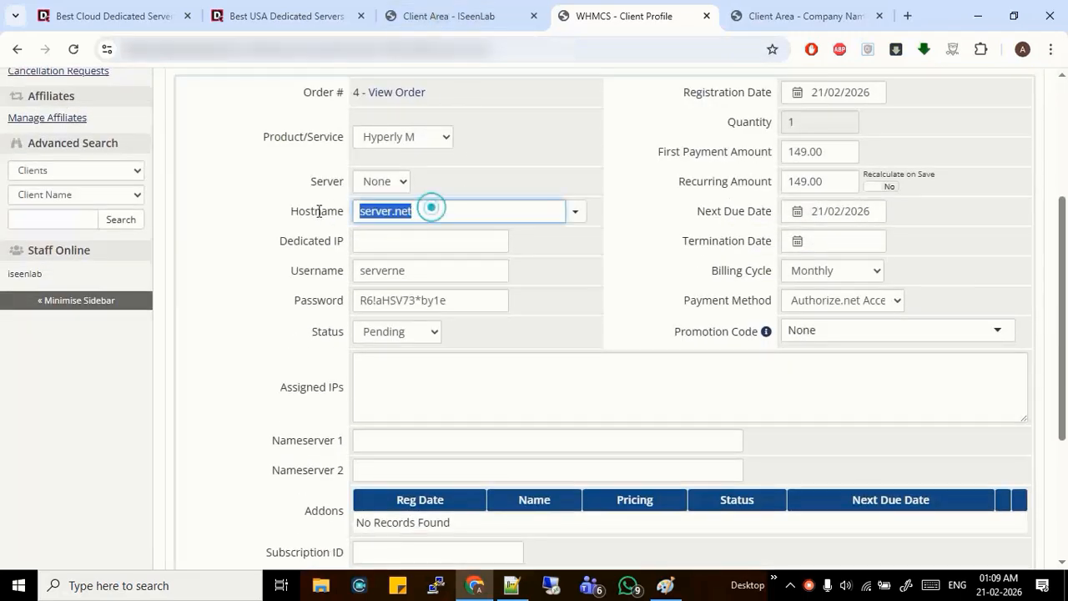
key(ctrl+v)
key(ctrl+z)
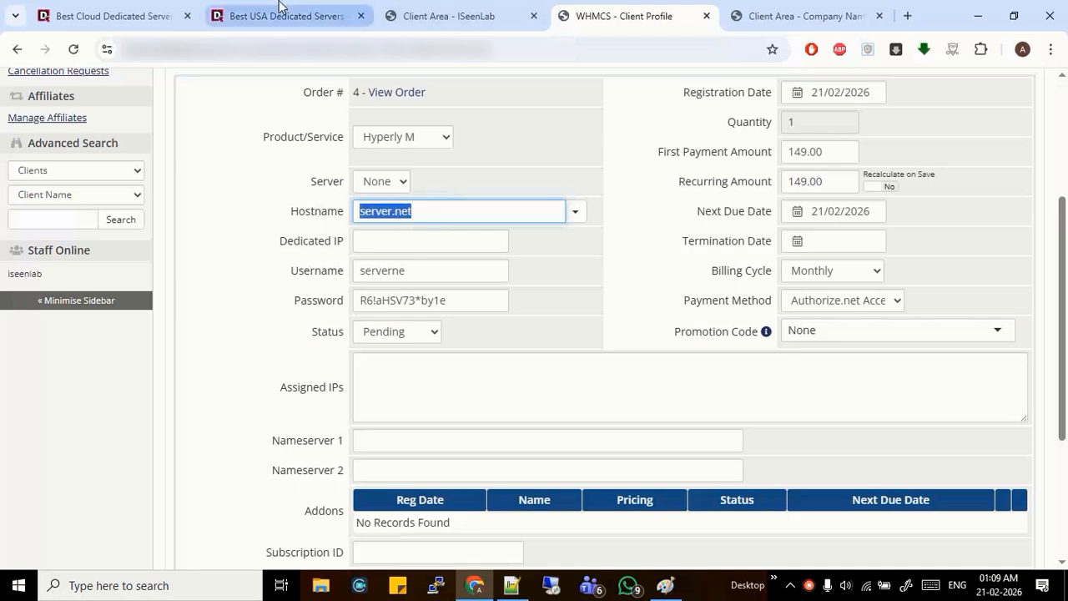
click(286, 15)
click(411, 221)
click(453, 12)
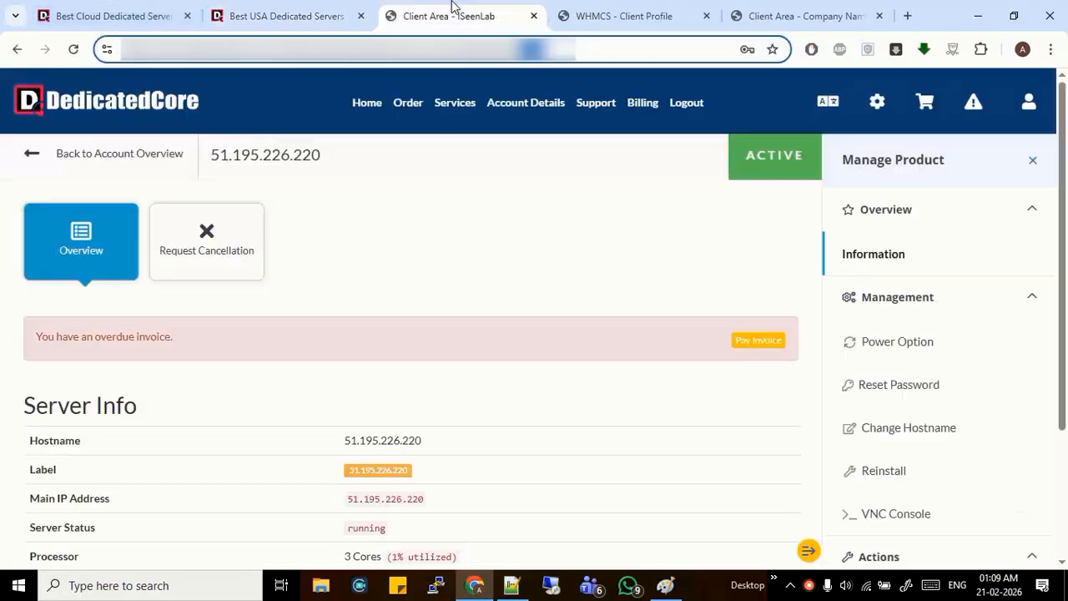
scroll(467, 250, down, 2)
drag(425, 318, 345, 322)
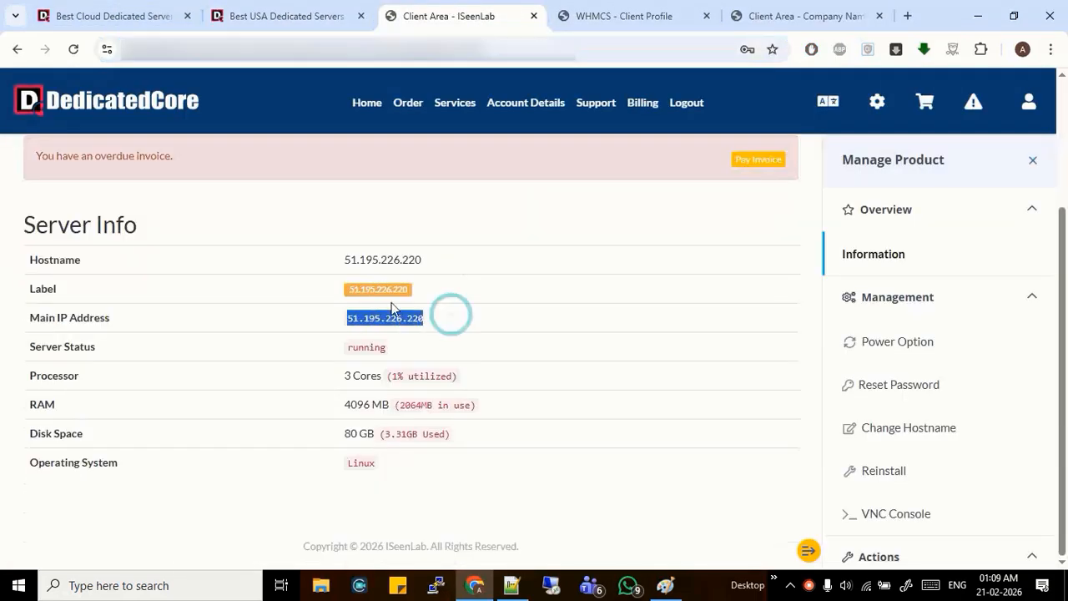
key(ctrl+c)
click(604, 12)
key(ctrl+v)
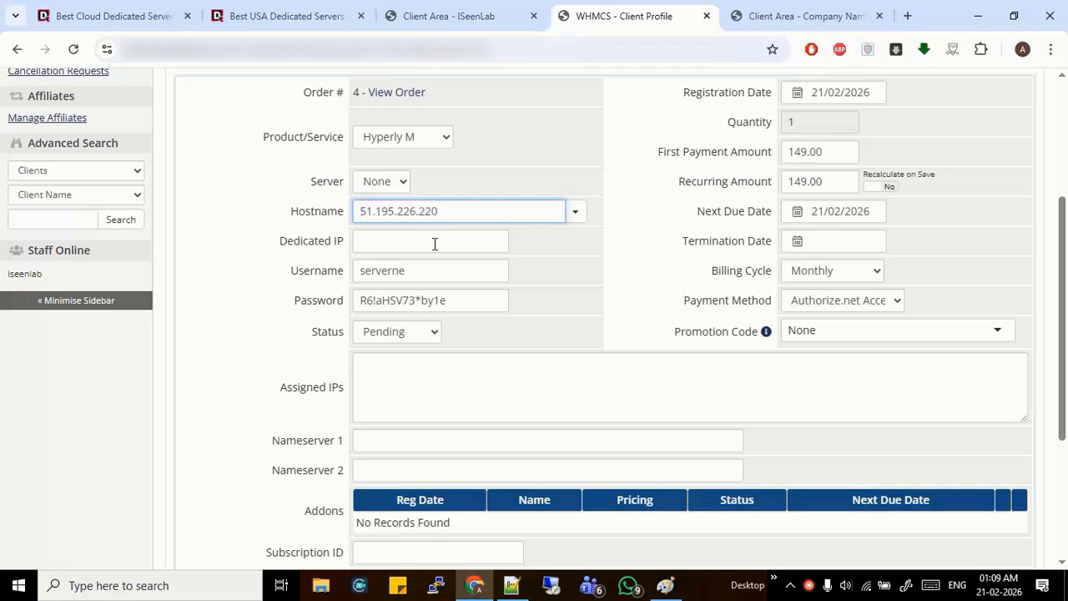
click(434, 241)
key(ctrl+v)
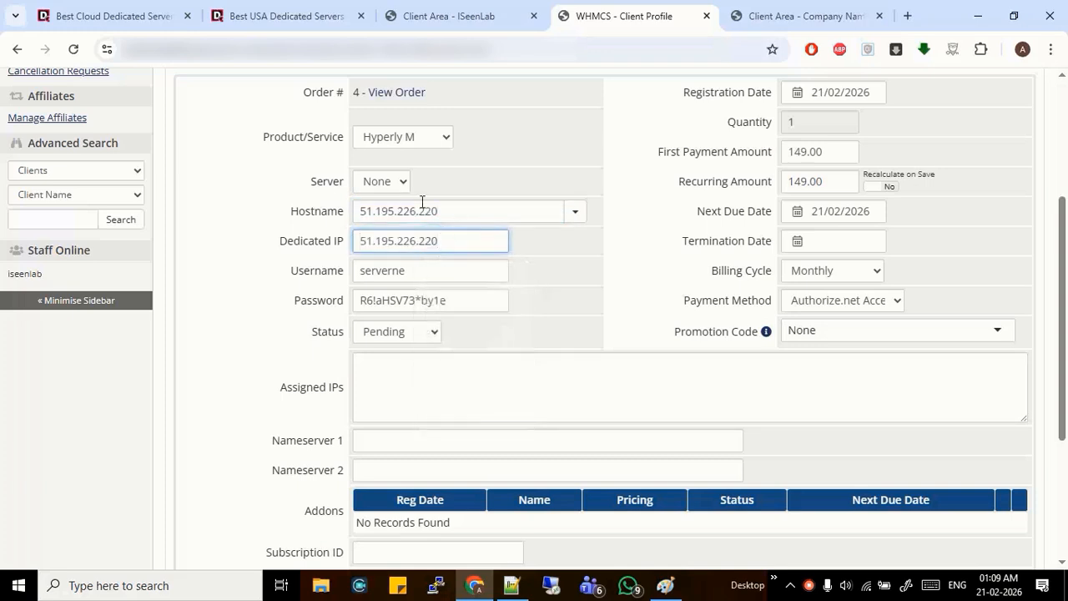
double_click(426, 270)
text(root)
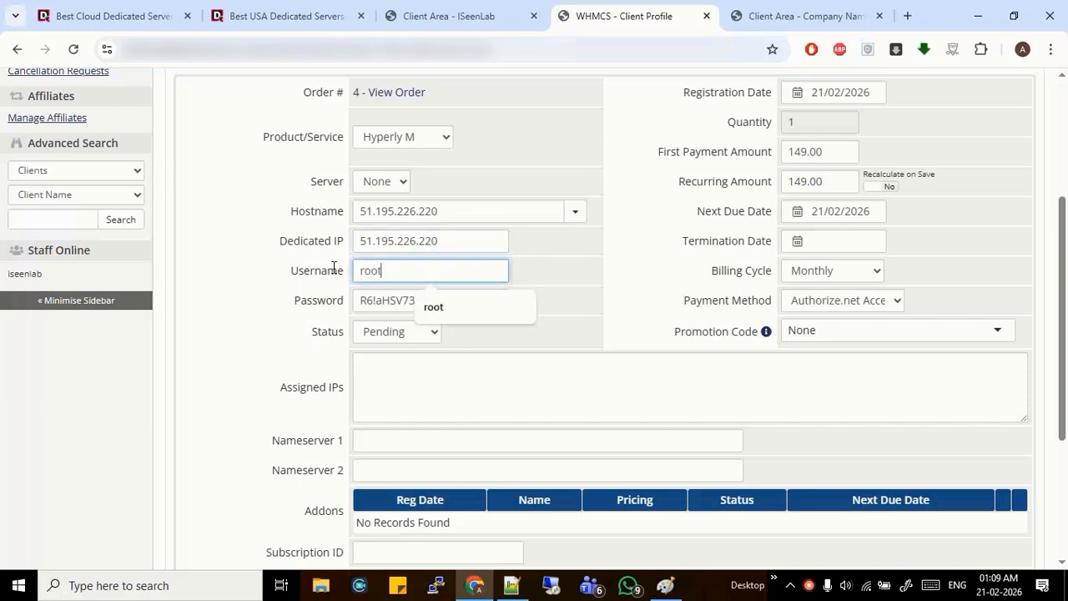
key(Tab)
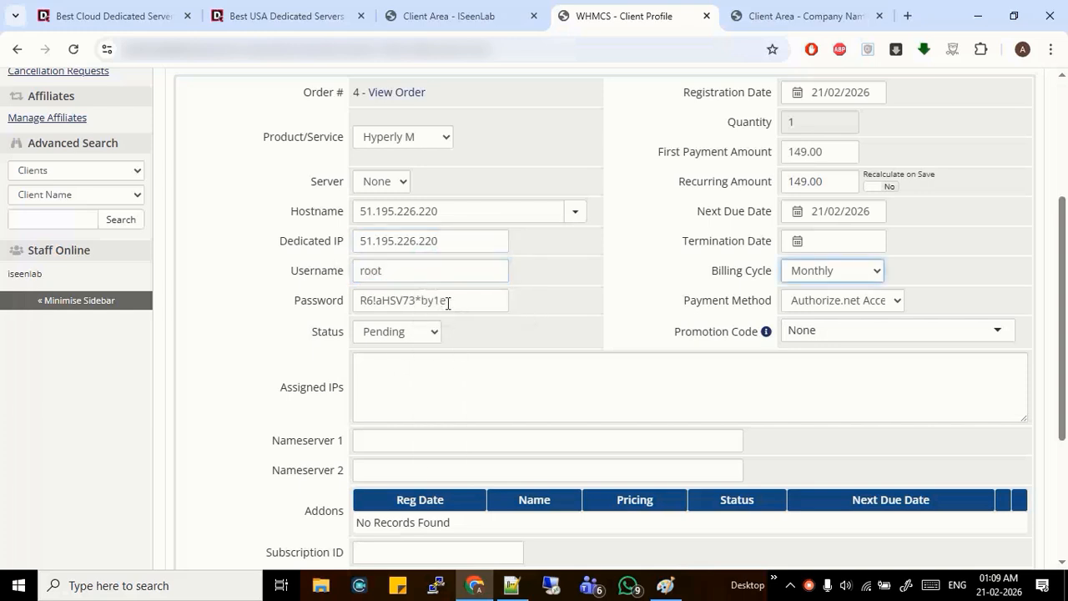
drag(443, 301, 261, 303)
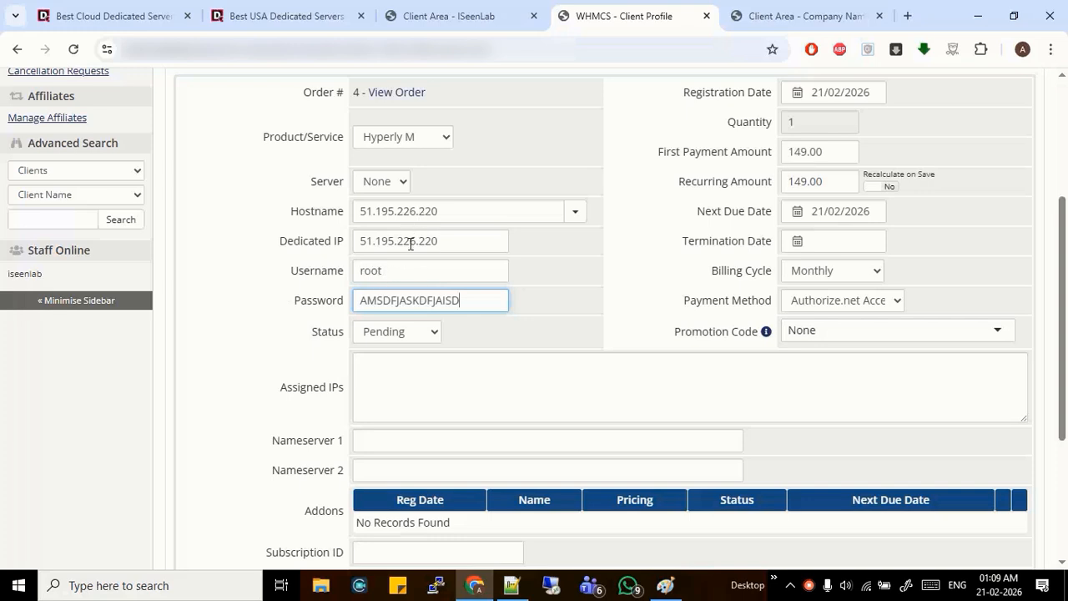
Set the service status to Active and save the changes
click(404, 334)
click(383, 375)
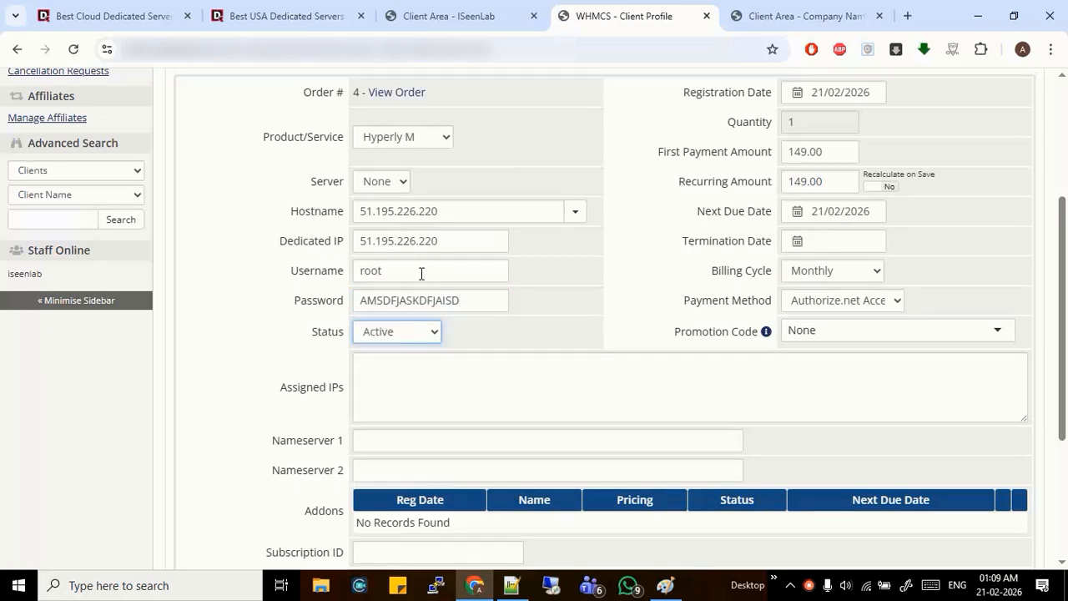
scroll(509, 378, down, 1)
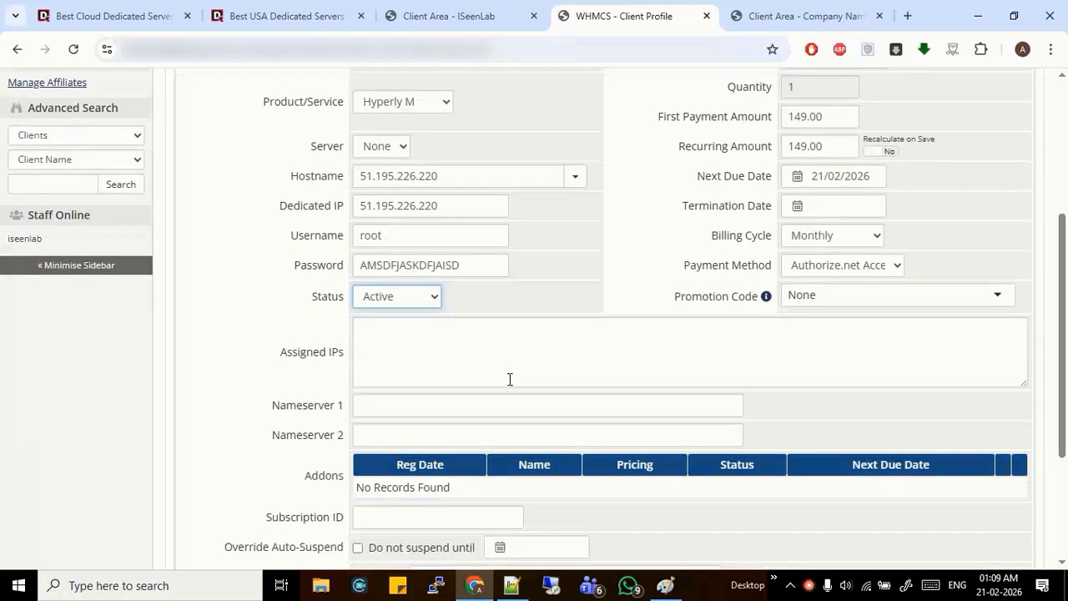
scroll(510, 378, down, 3)
click(560, 501)
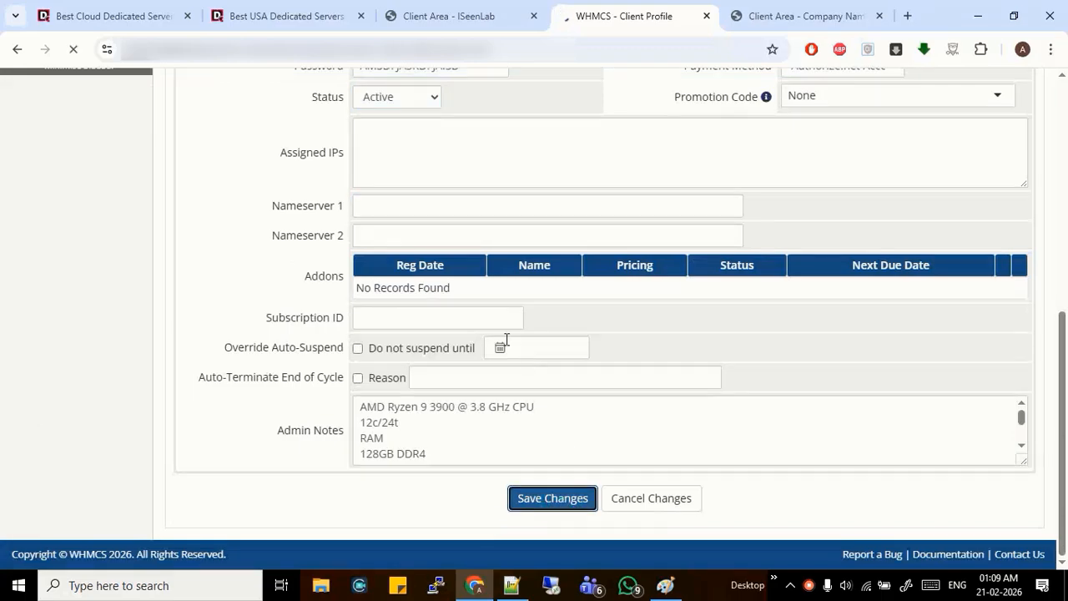
scroll(442, 393, down, 3)
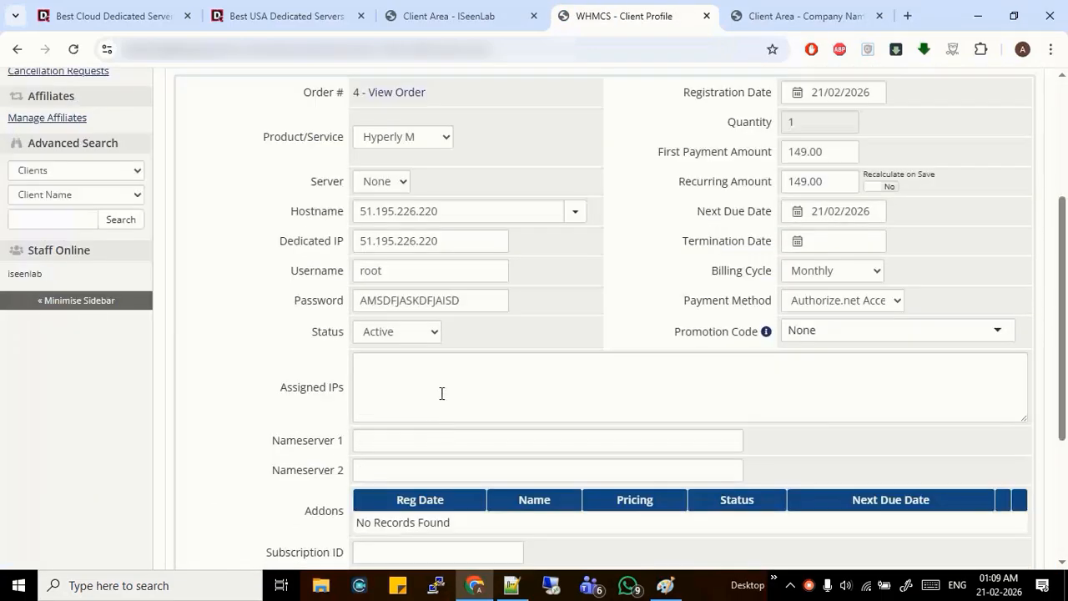
scroll(406, 267, up, 3)
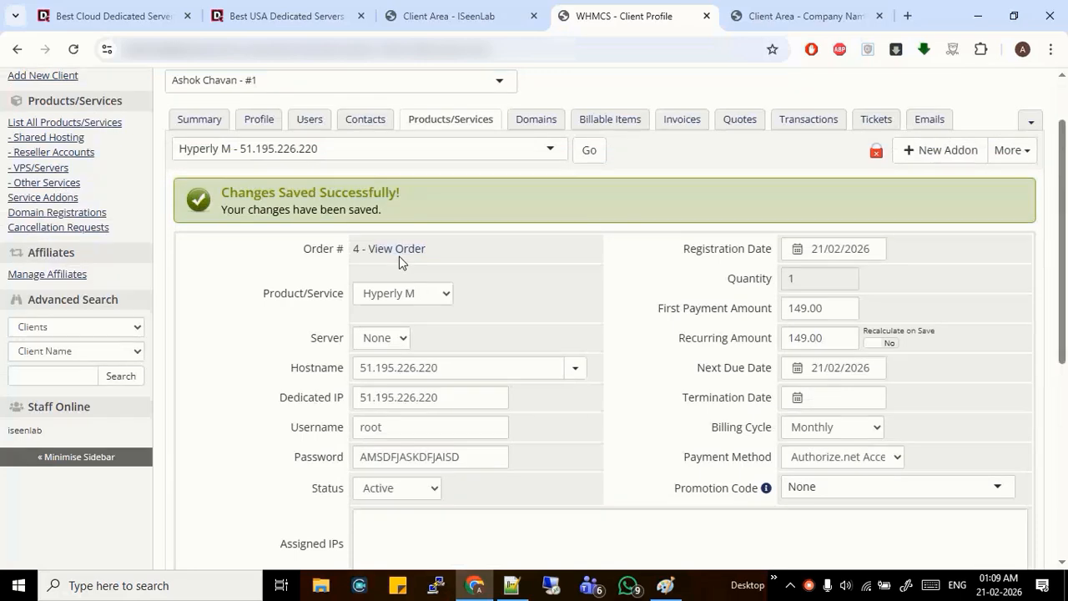
click(1011, 149)
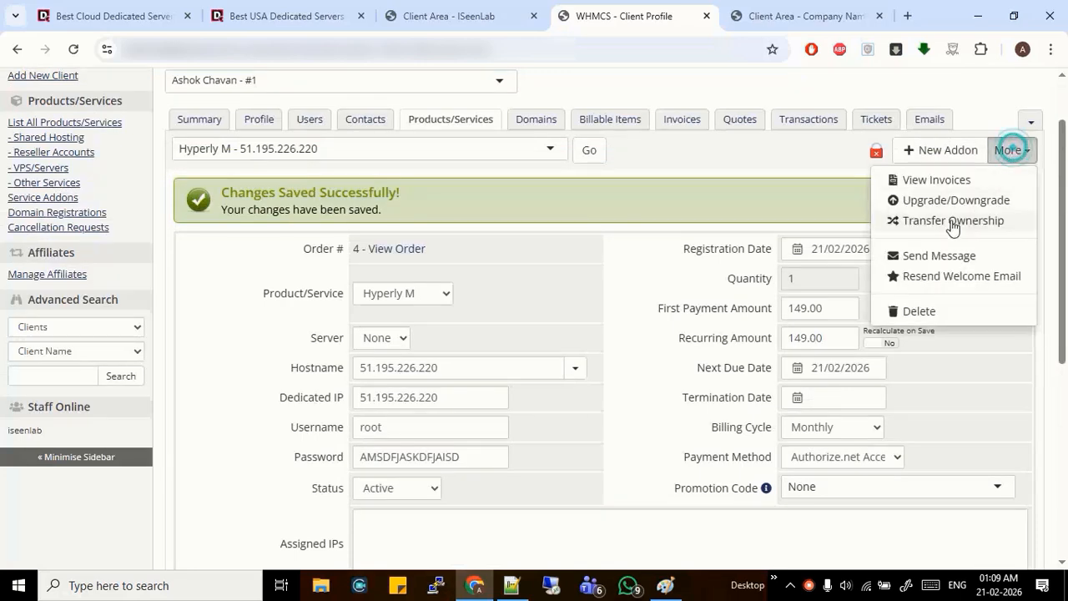
click(935, 255)
click(482, 174)
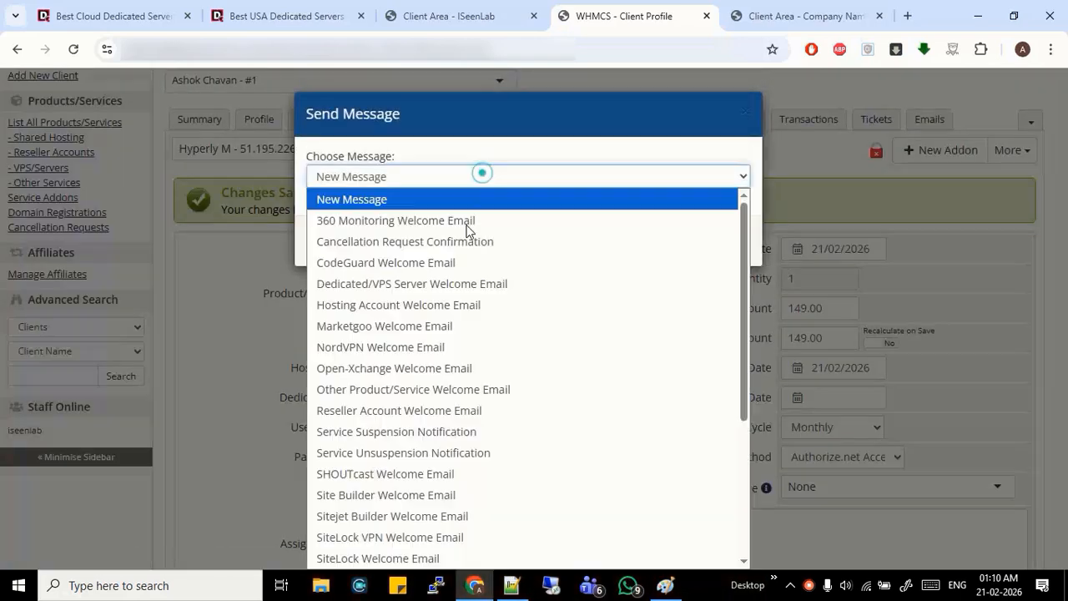
click(436, 283)
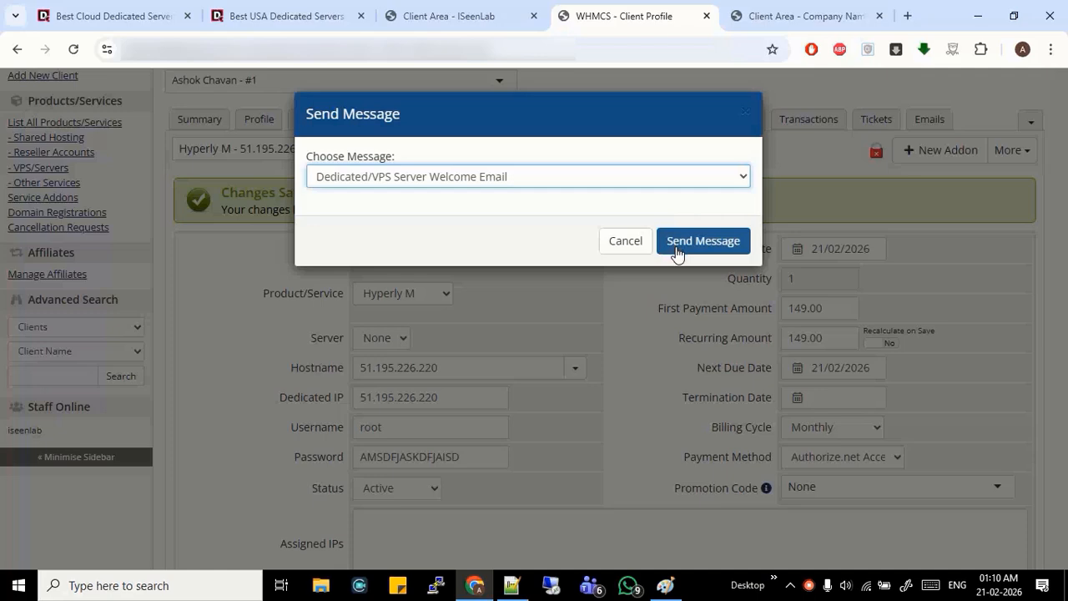
click(627, 247)
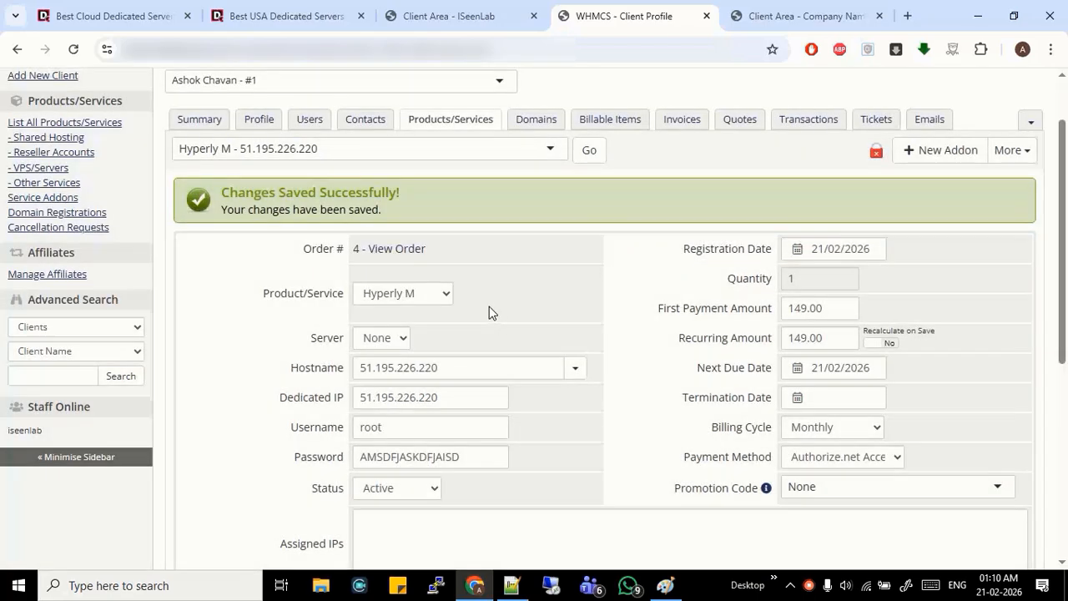
click(836, 10)
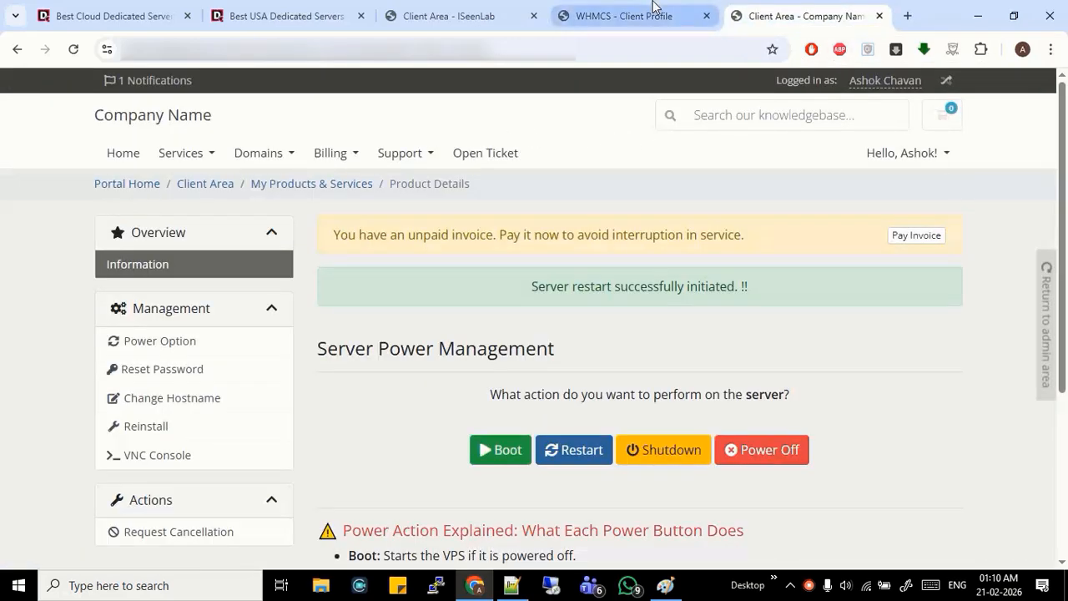
In the client area, confirm Hyperly M is Active at 51.195.226.220, then return to the USA server listing
click(624, 13)
click(503, 9)
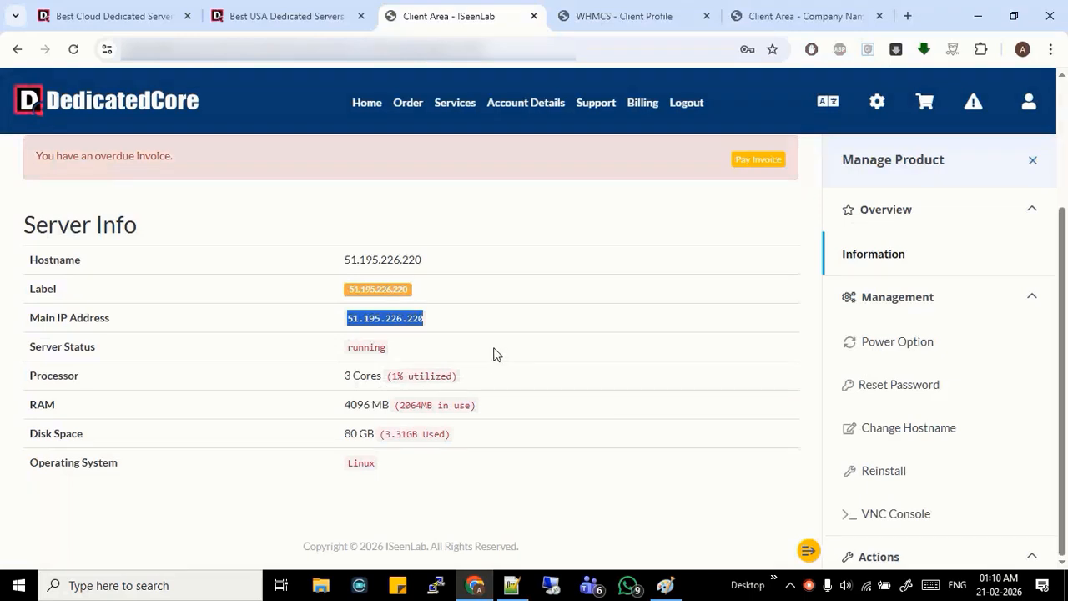
click(573, 7)
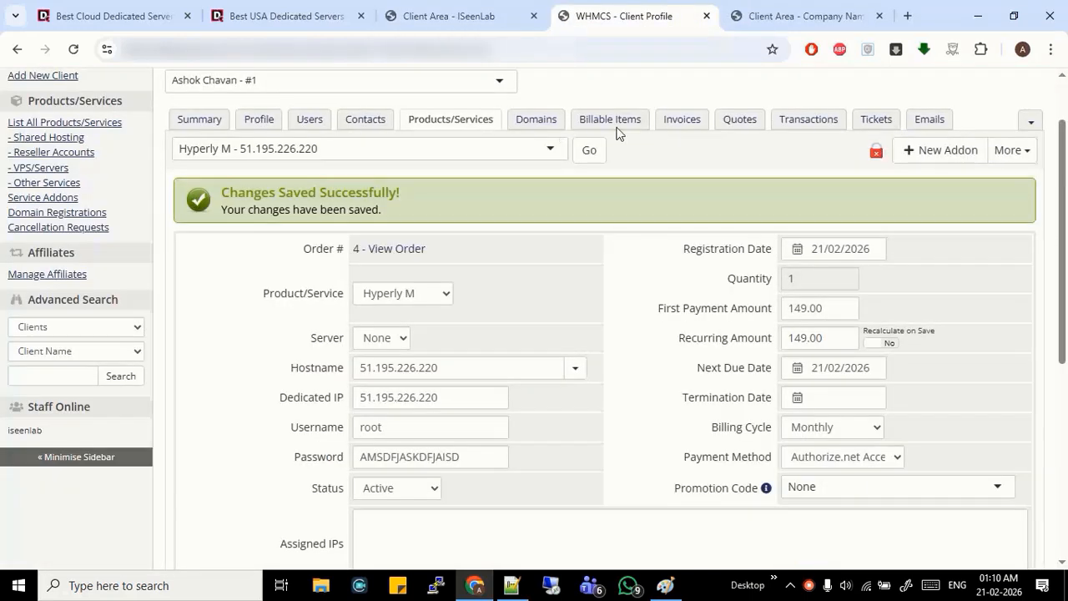
click(779, 10)
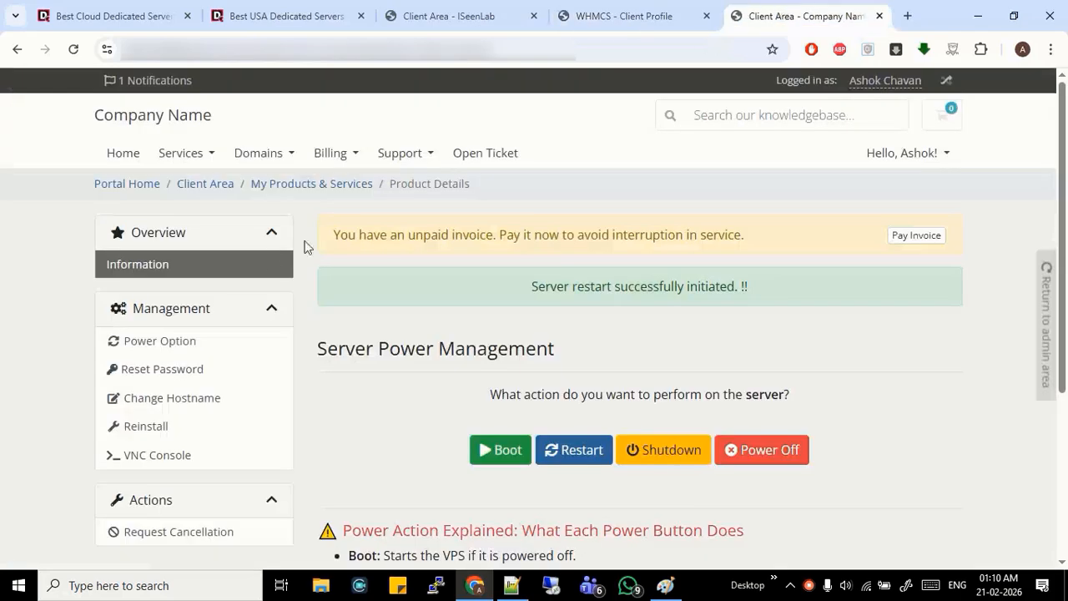
click(293, 184)
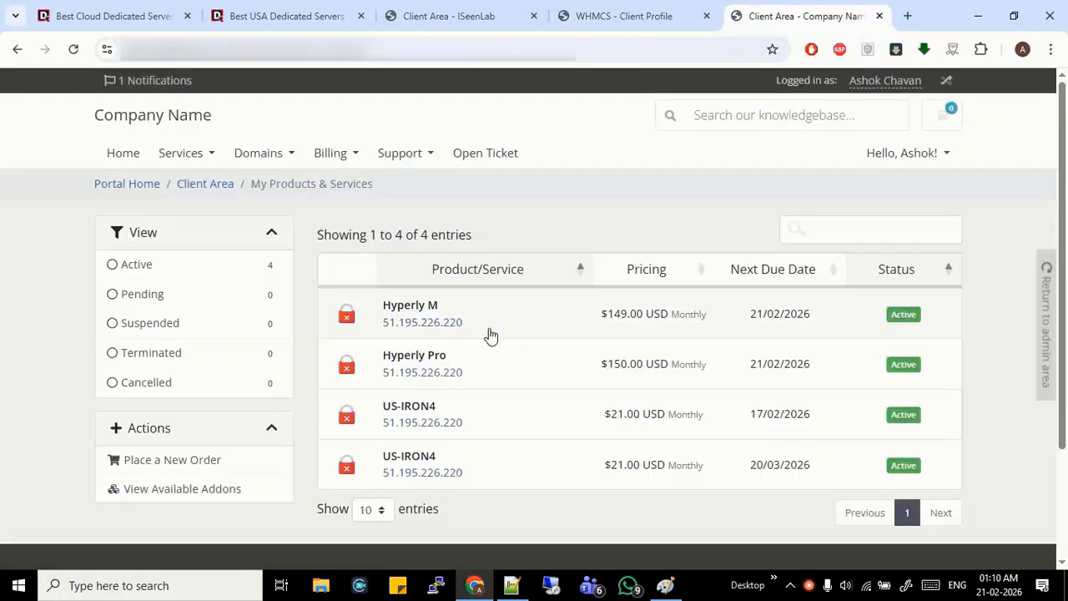
click(500, 306)
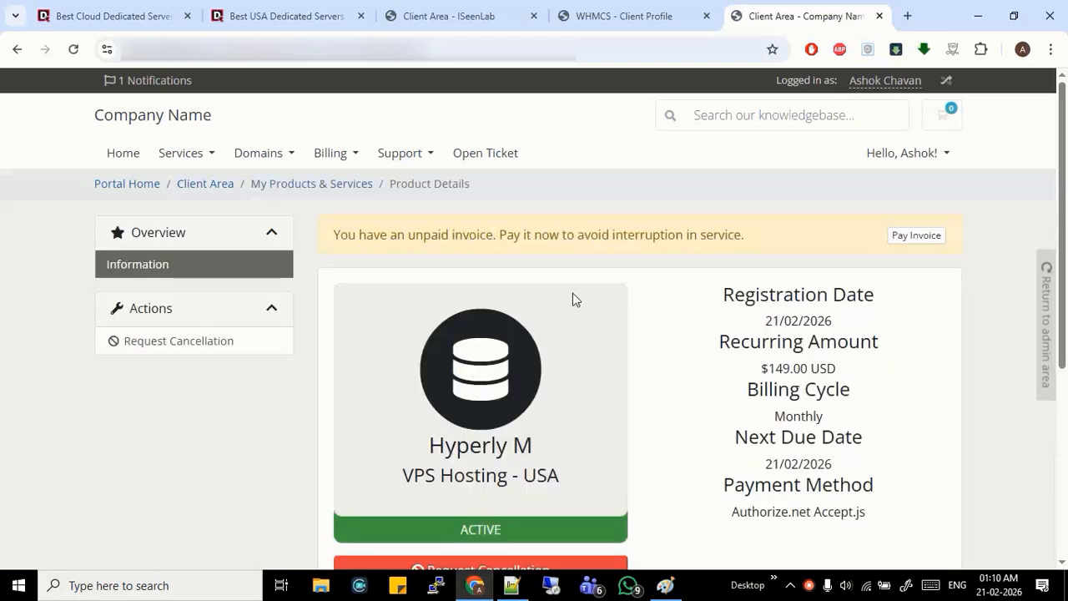
scroll(572, 298, down, 2)
scroll(583, 375, down, 2)
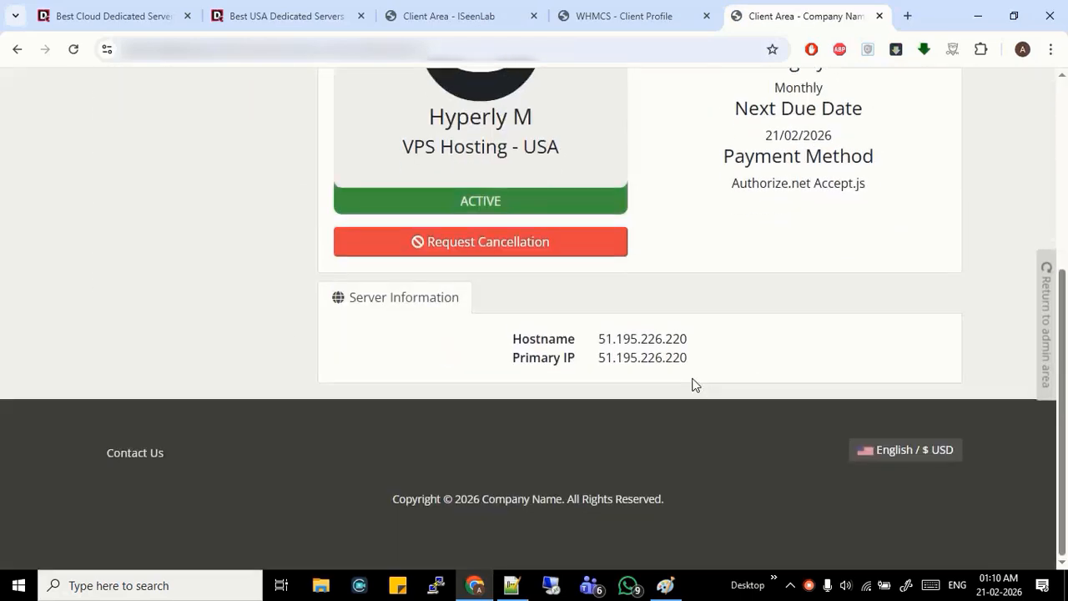
scroll(694, 381, up, 2)
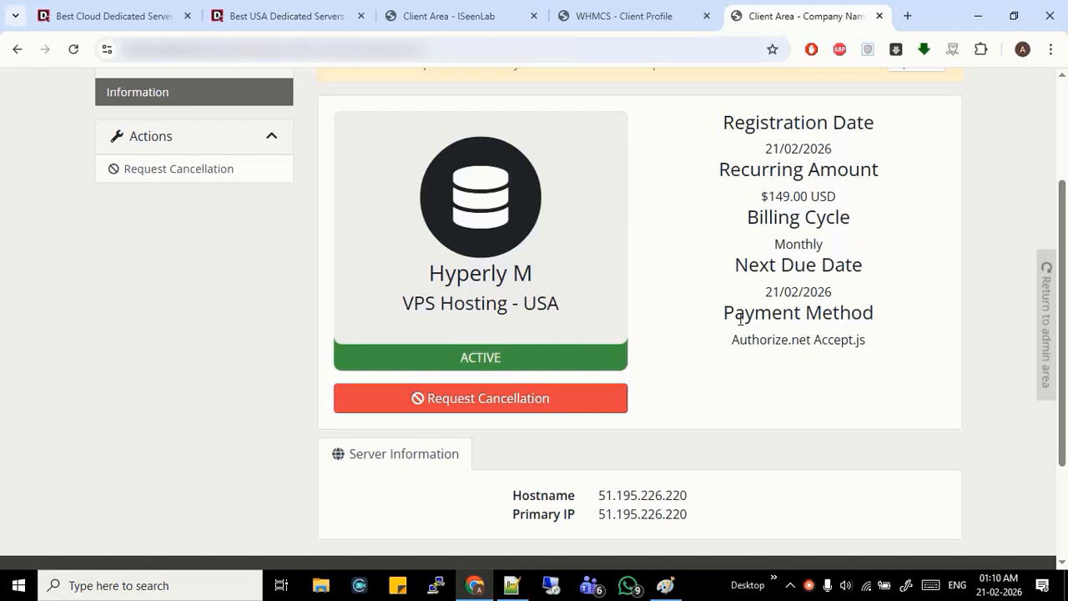
scroll(739, 320, up, 1)
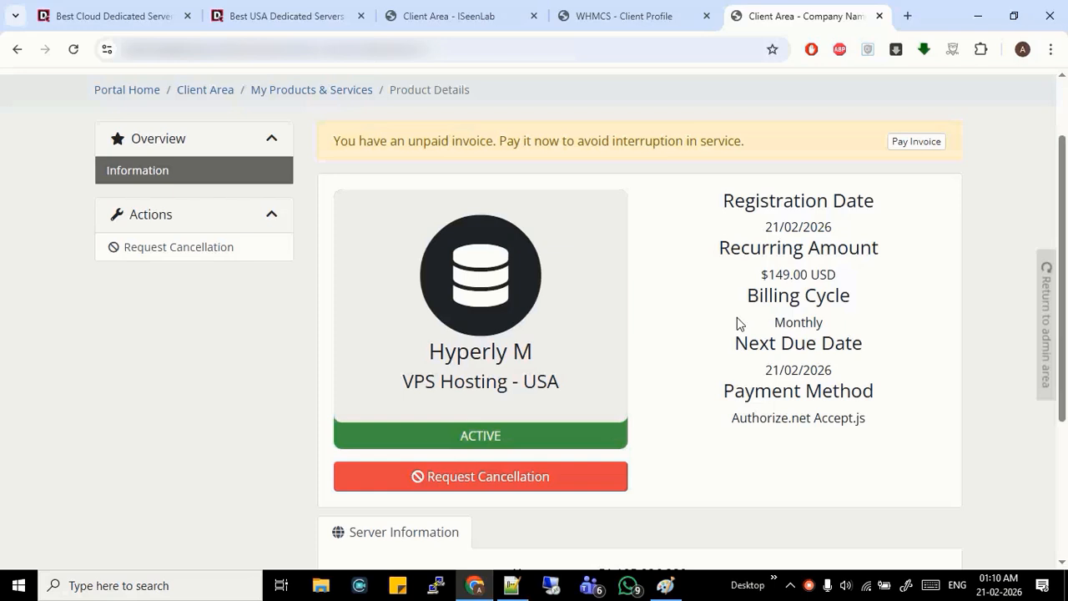
scroll(737, 324, up, 2)
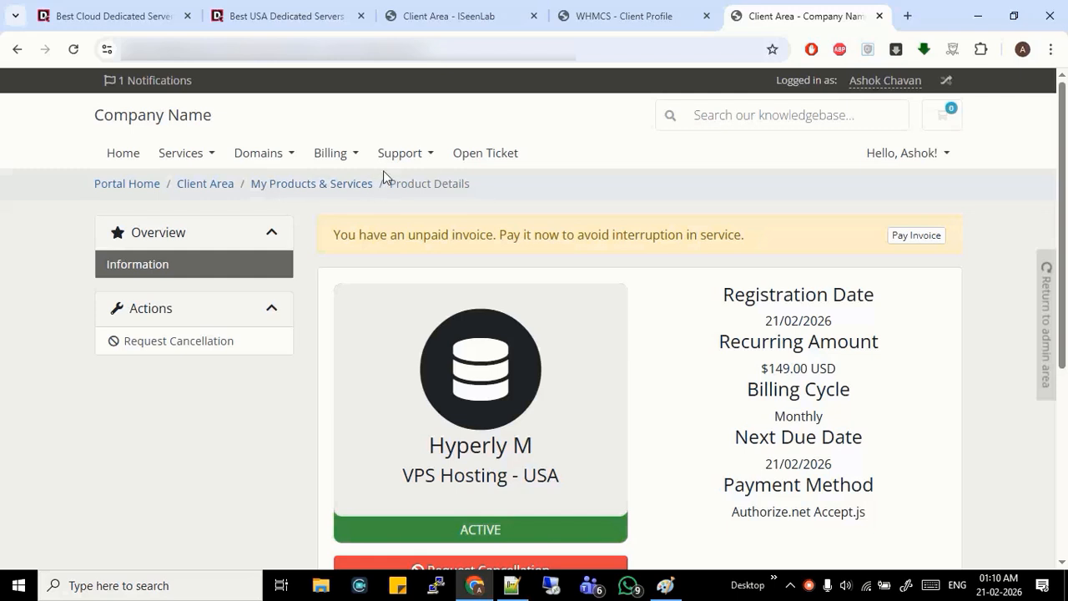
click(266, 15)
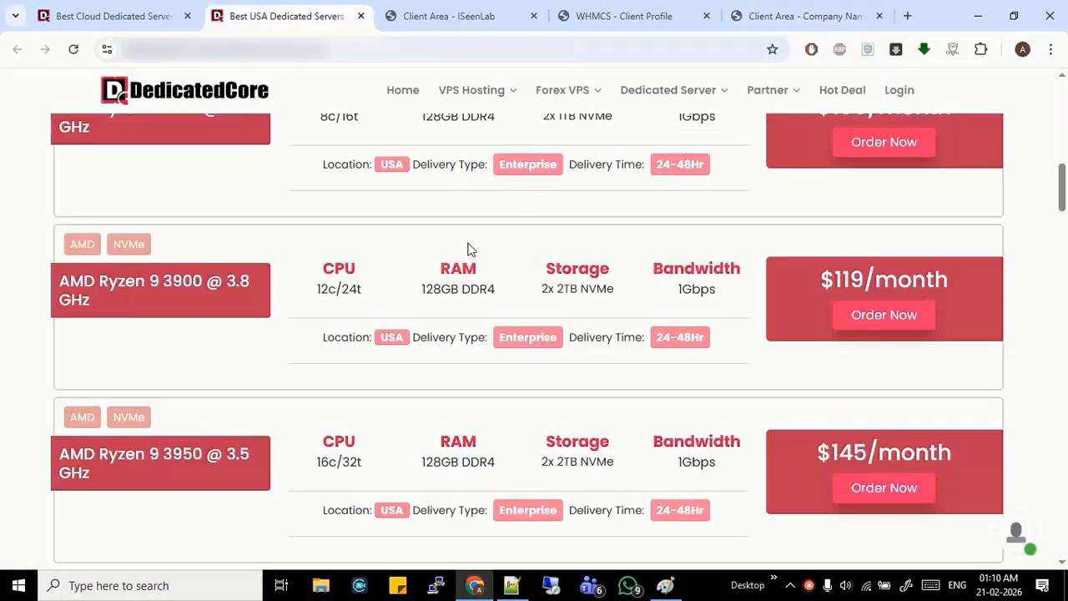